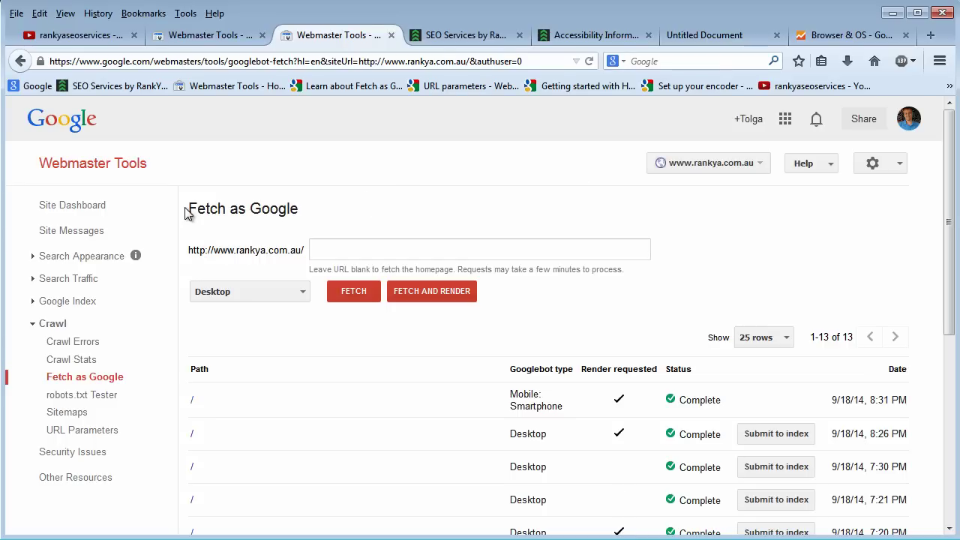
Step: Review the Fetch as Google form: the heading, Googlebot type choices, URL prefix and blank-URL hint
left_click_drag(189, 210, 298, 211)
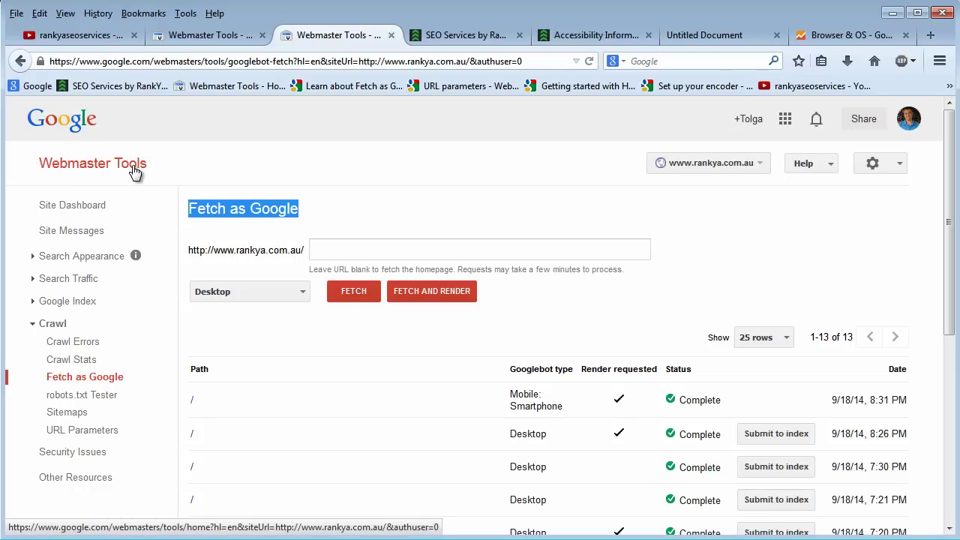
left_click(332, 207)
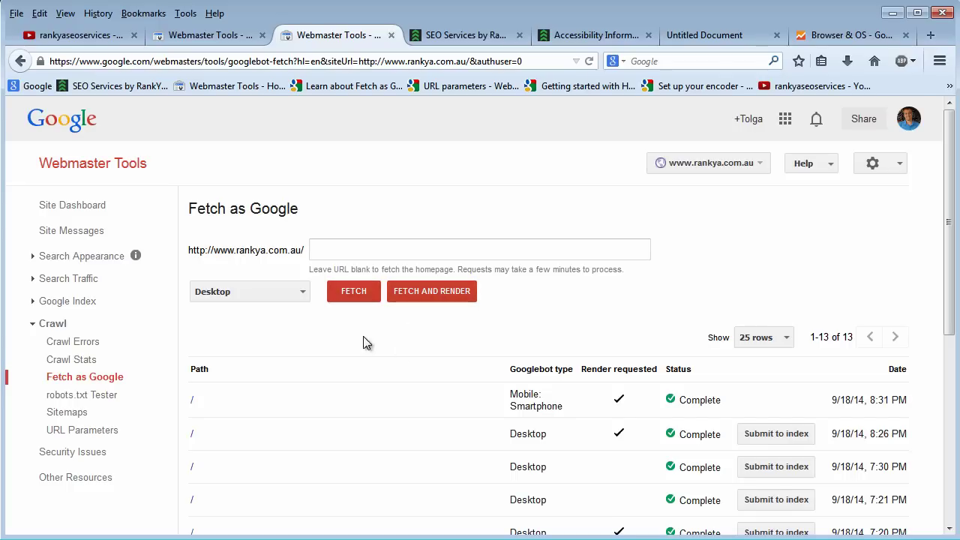
left_click(304, 295)
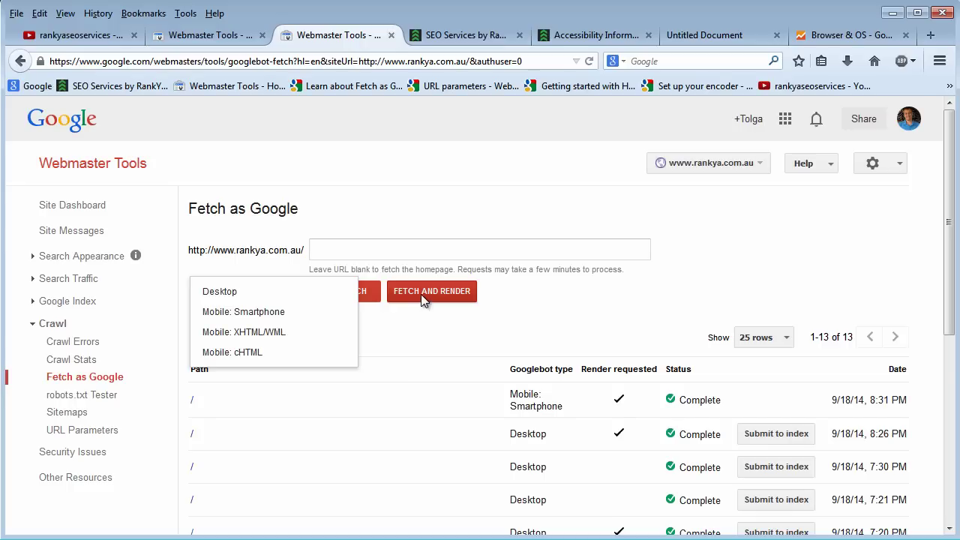
left_click(409, 326)
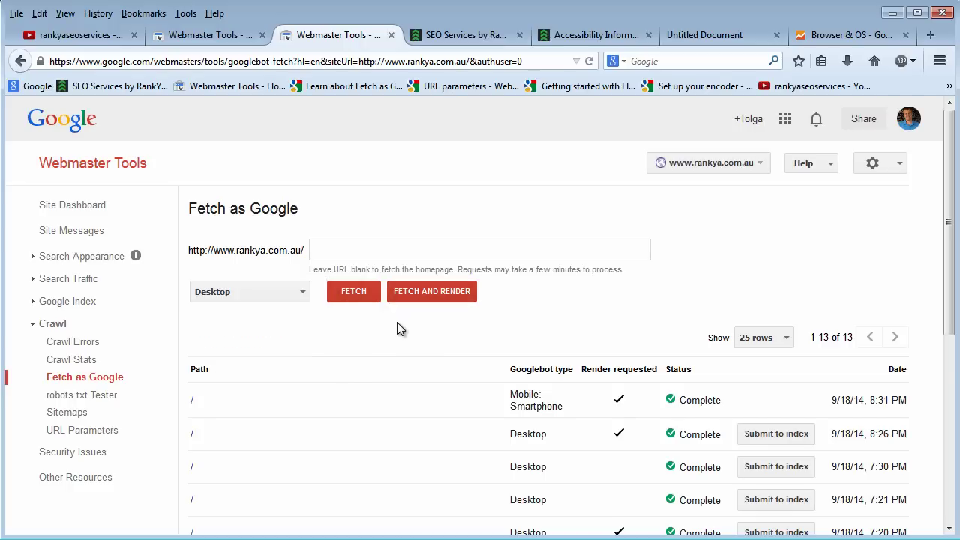
scroll(398, 328, "down", 3)
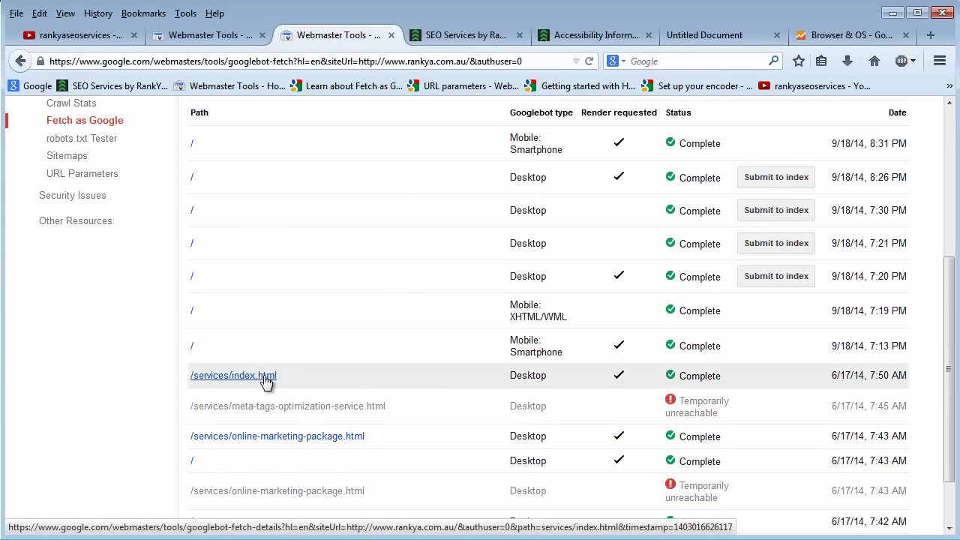
scroll(335, 390, "up", 3)
left_click_drag(304, 250, 190, 248)
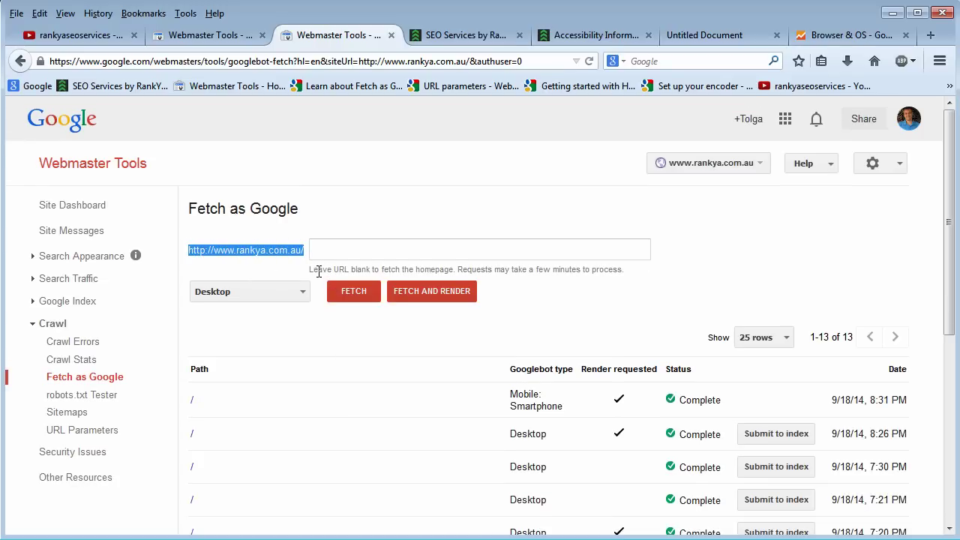
left_click_drag(309, 269, 454, 274)
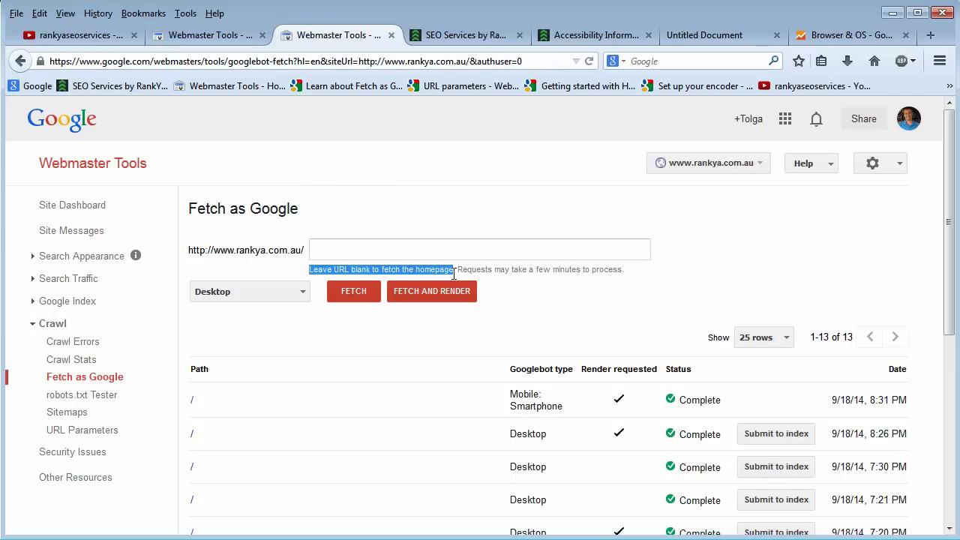
left_click(321, 249)
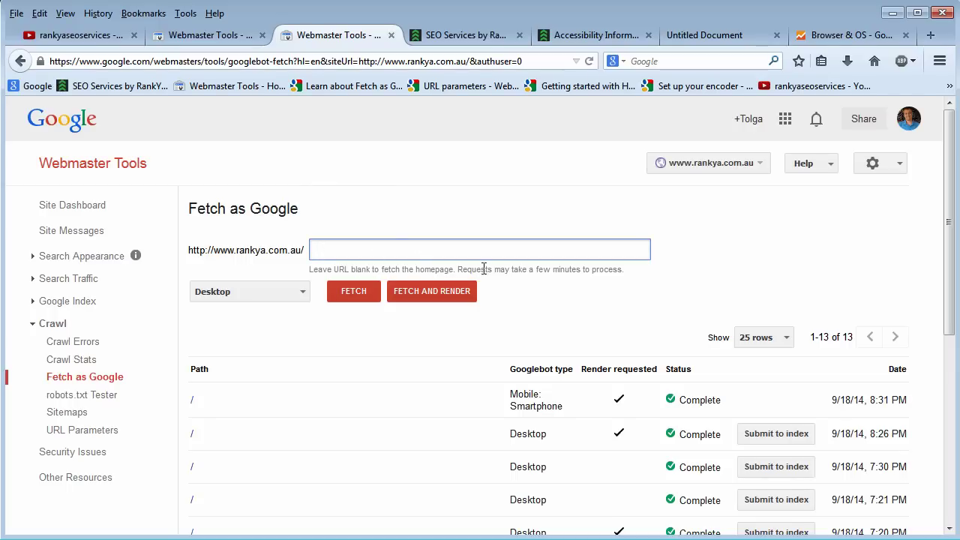
Step: Recheck the Googlebot type options, leaving Desktop selected
scroll(543, 326, "down", 5)
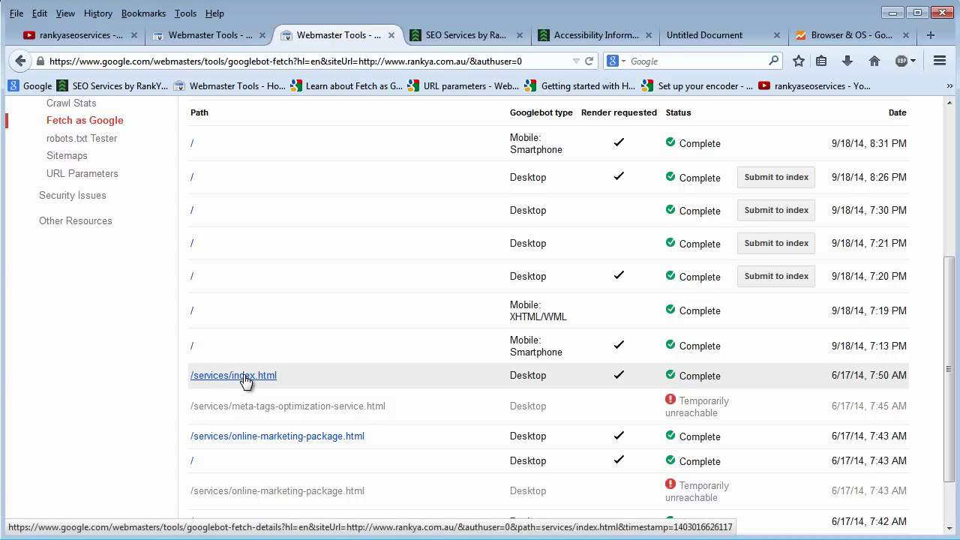
scroll(287, 381, "up", 1)
scroll(287, 381, "up", 5)
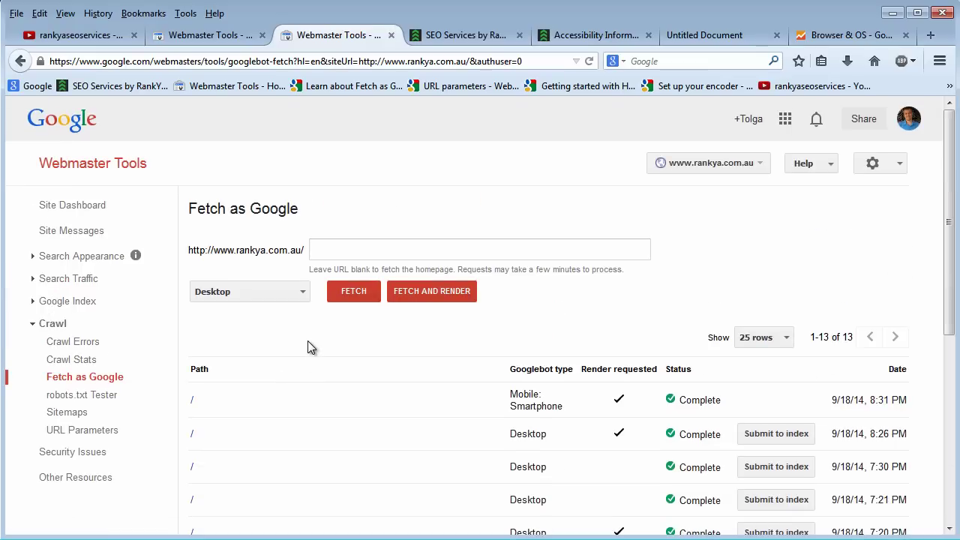
left_click(300, 294)
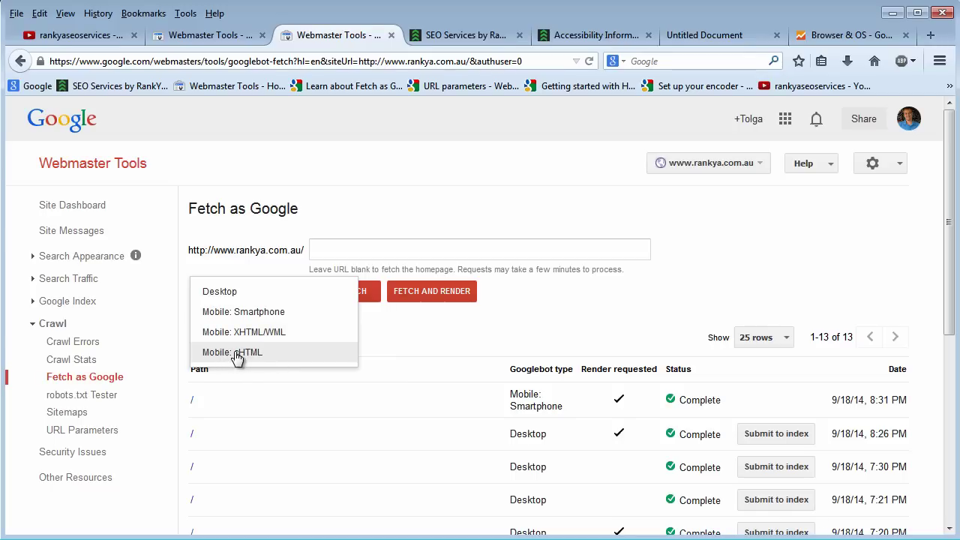
left_click(404, 344)
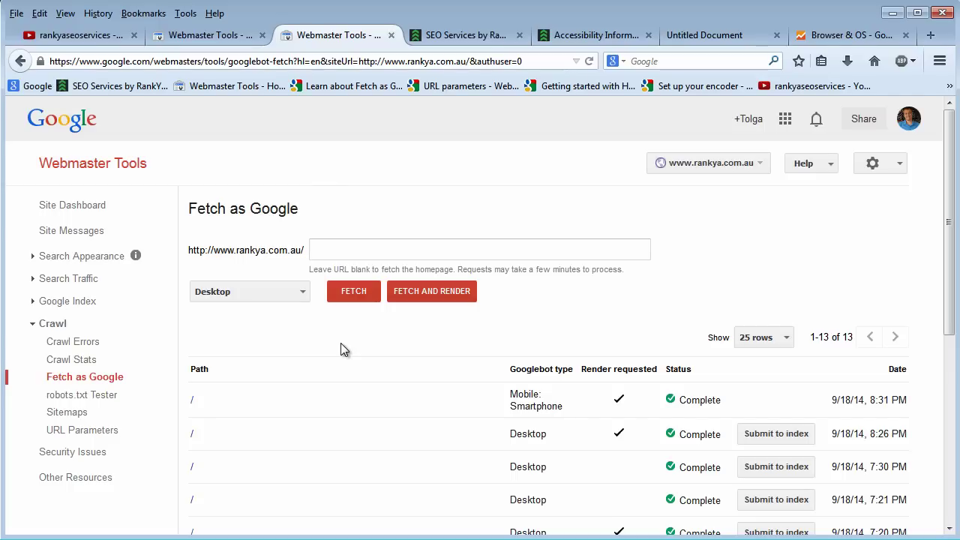
left_click(300, 295)
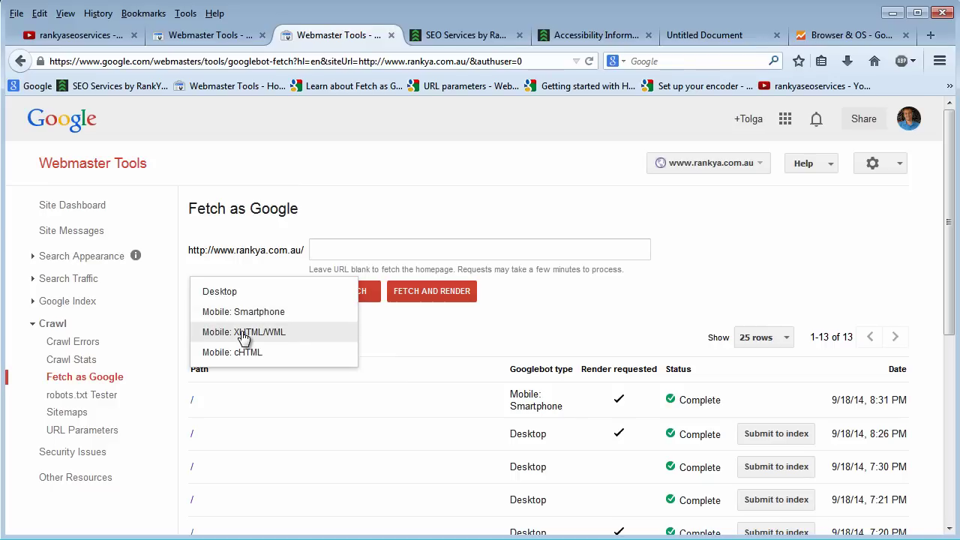
left_click(389, 337)
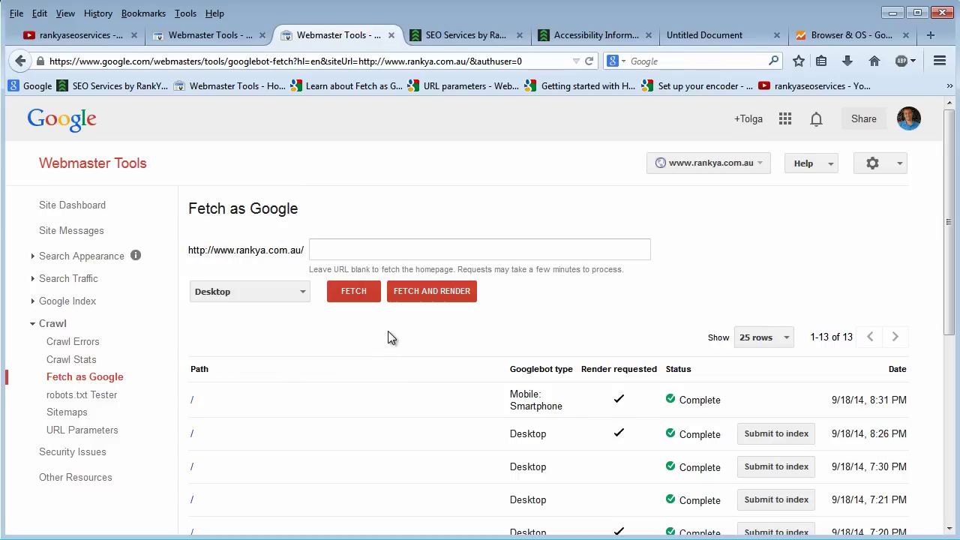
Step: Confirm the rankya.com.au source starts with <!DOCTYPE HTML>, then go to the test.html tab
left_click(447, 36)
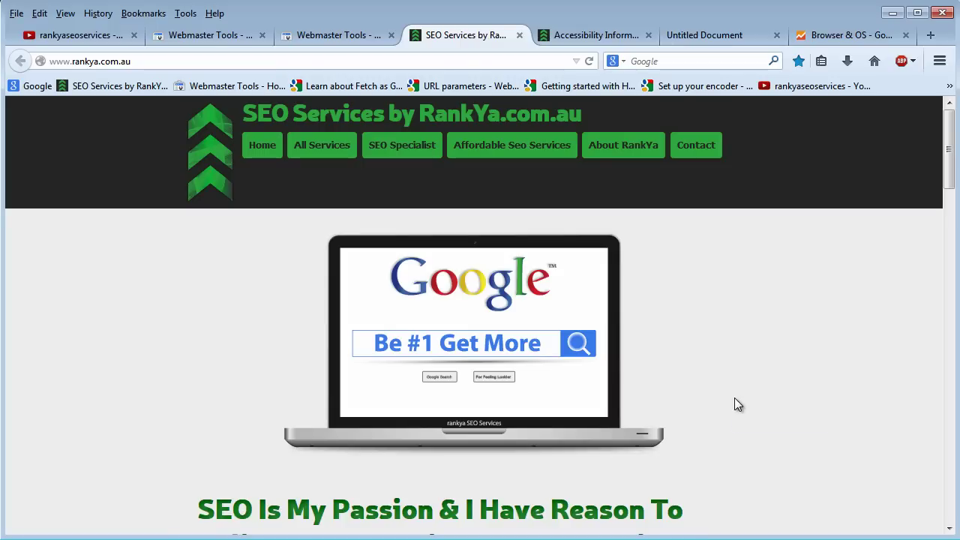
key("ctrl+u")
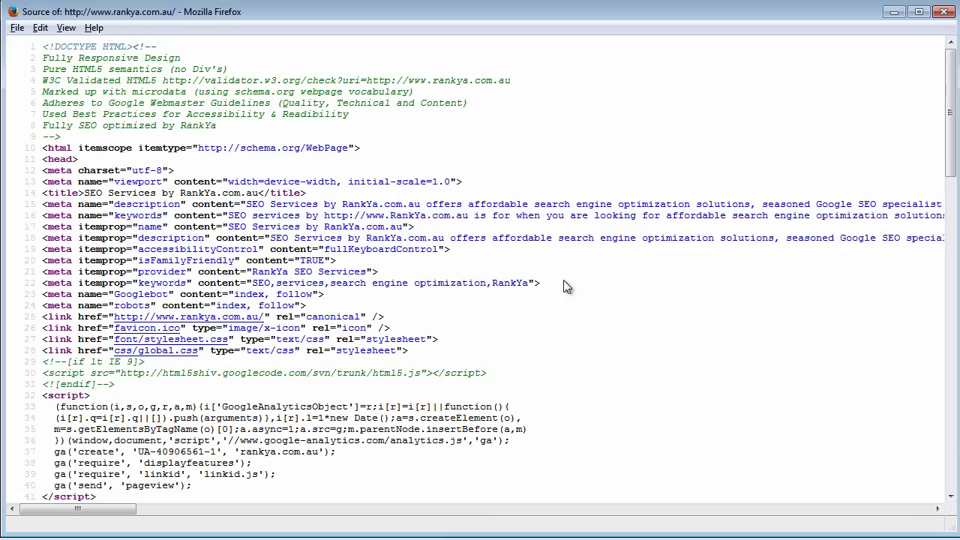
left_click_drag(132, 48, 43, 48)
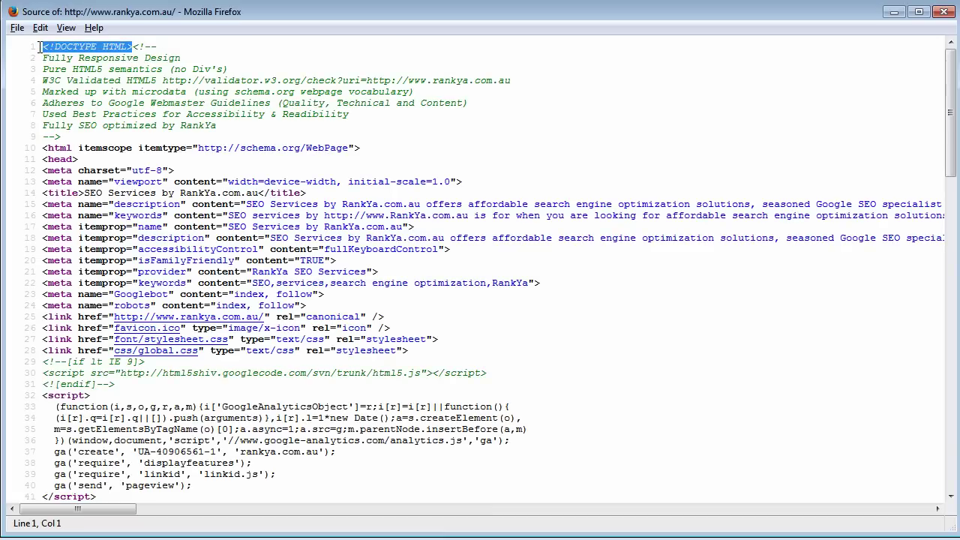
left_click(43, 48)
left_click_drag(132, 48, 43, 50)
left_click(397, 102)
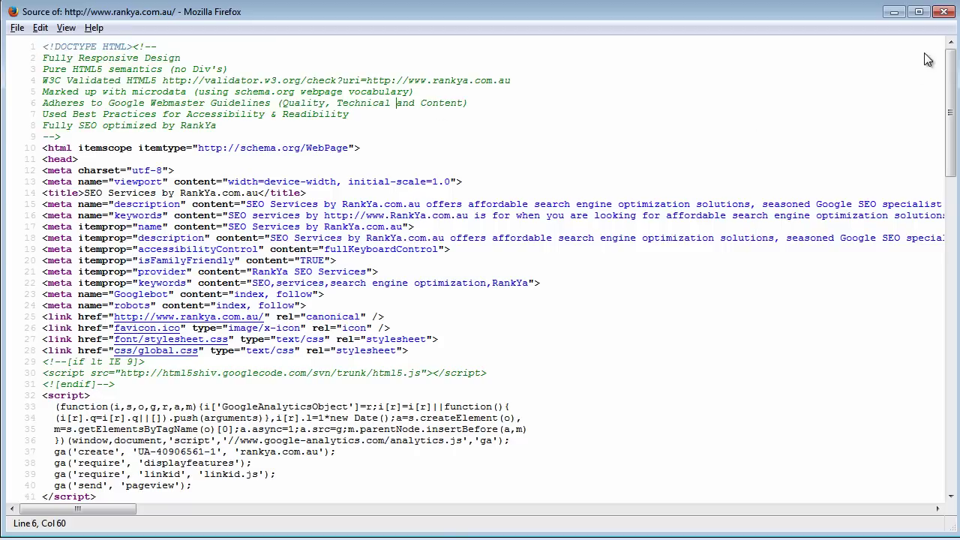
left_click(943, 12)
left_click(707, 39)
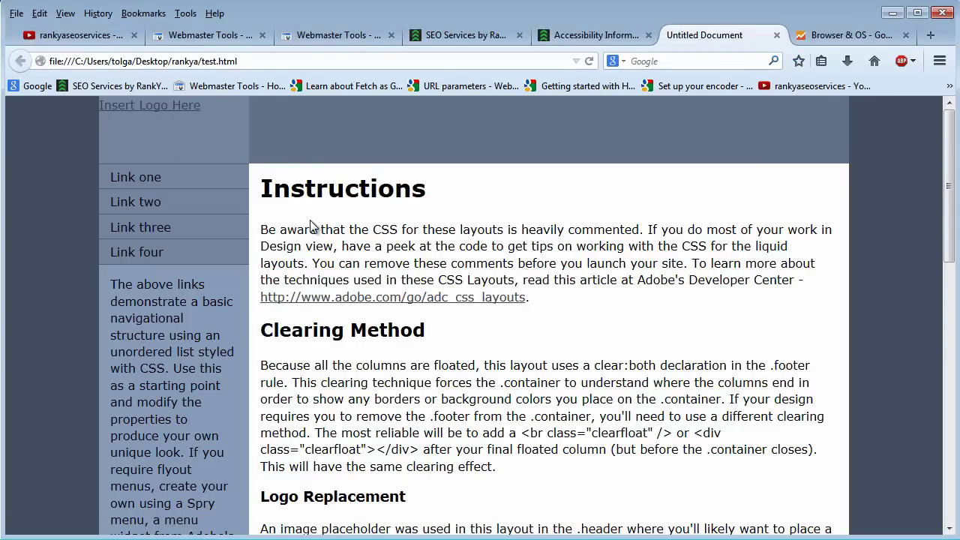
Step: Confirm test.html's source uses an XHTML 1.0 Transitional doctype, then return to Fetch as Google
key("ctrl+u")
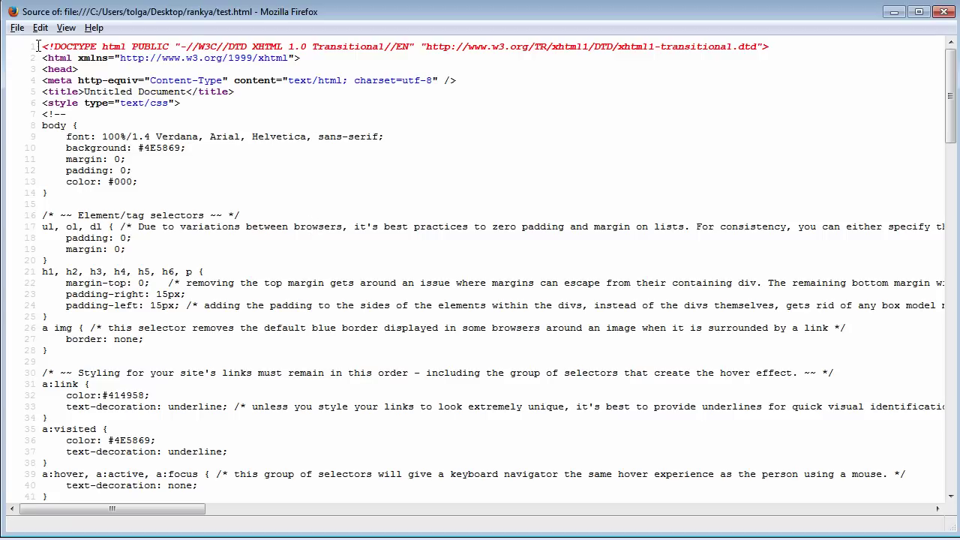
left_click_drag(42, 47, 169, 46)
double_click(263, 47)
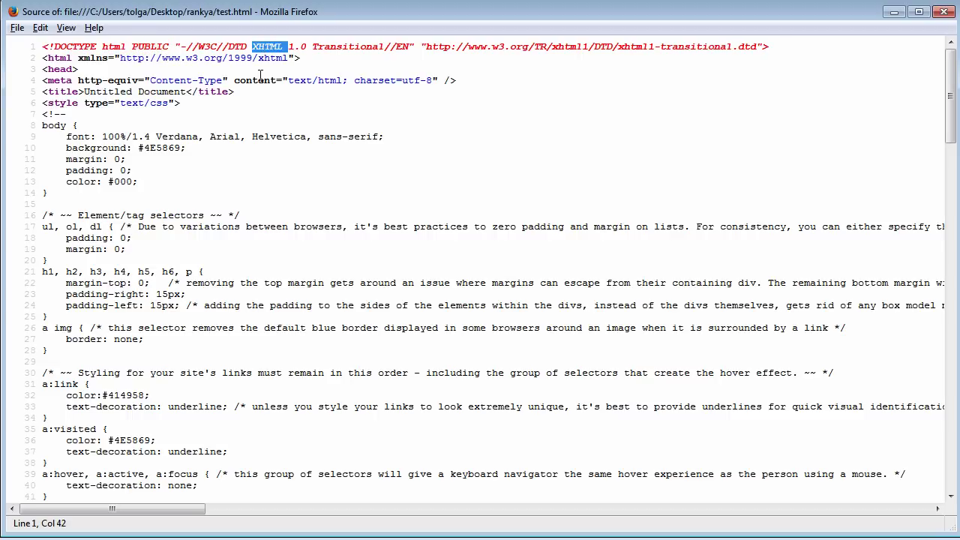
left_click(228, 46)
left_click_drag(44, 47, 473, 49)
left_click(572, 136)
left_click(944, 11)
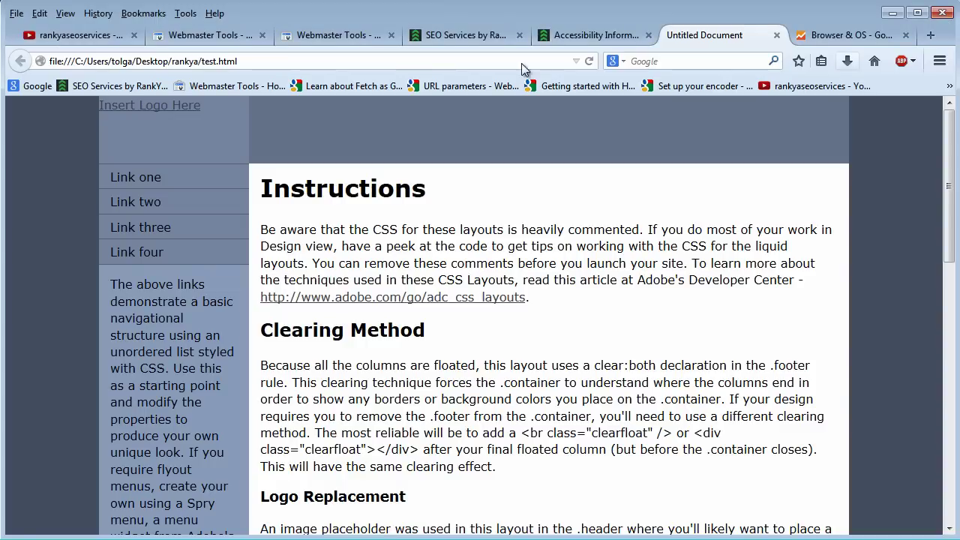
left_click(335, 39)
left_click(291, 292)
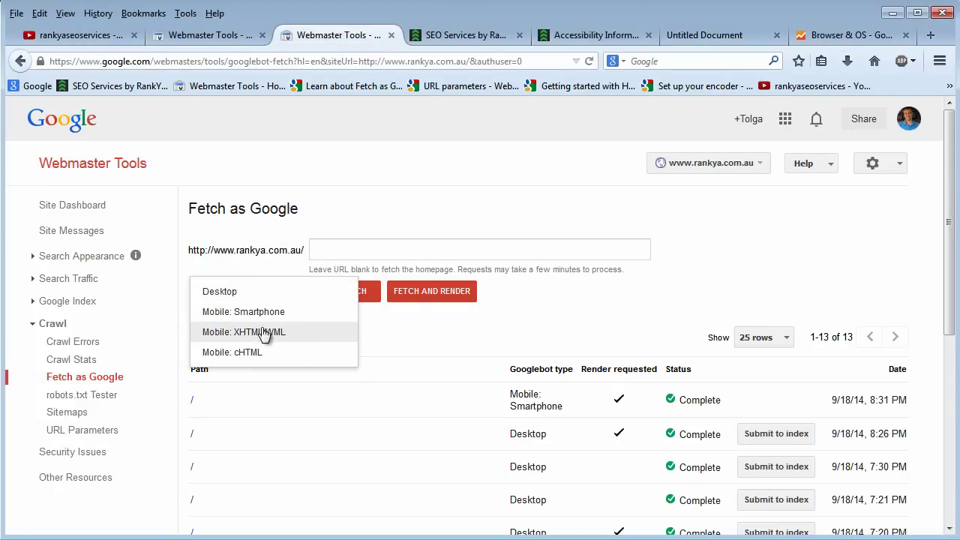
left_click(421, 337)
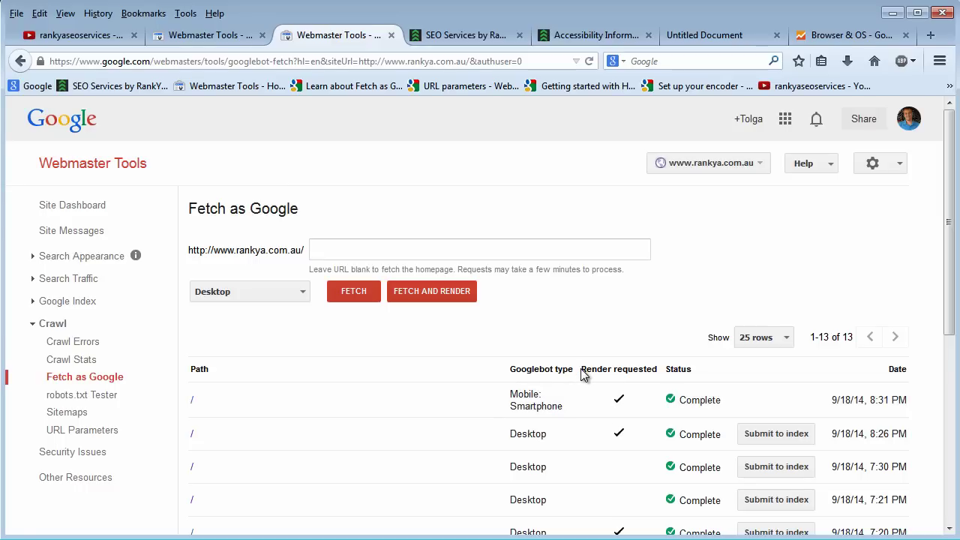
left_click_drag(583, 373, 658, 371)
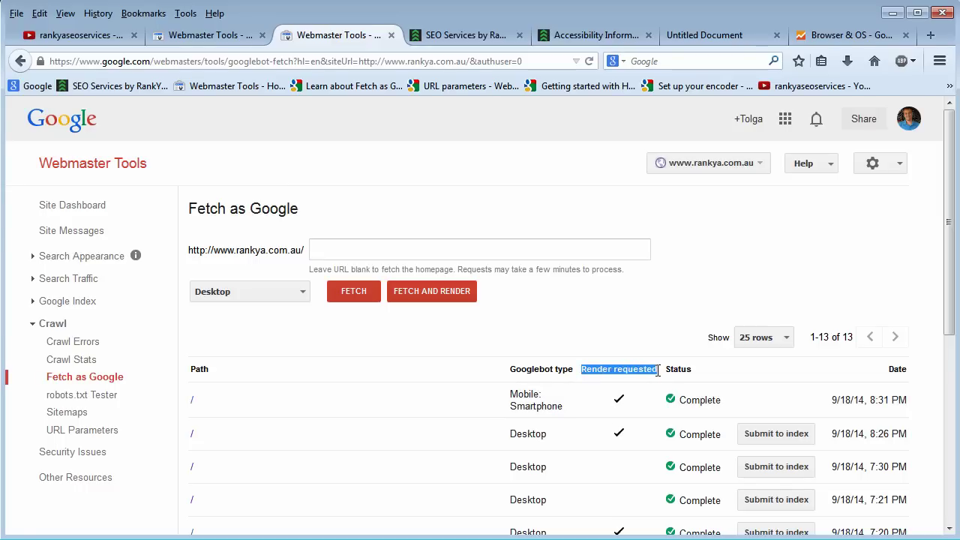
left_click(501, 347)
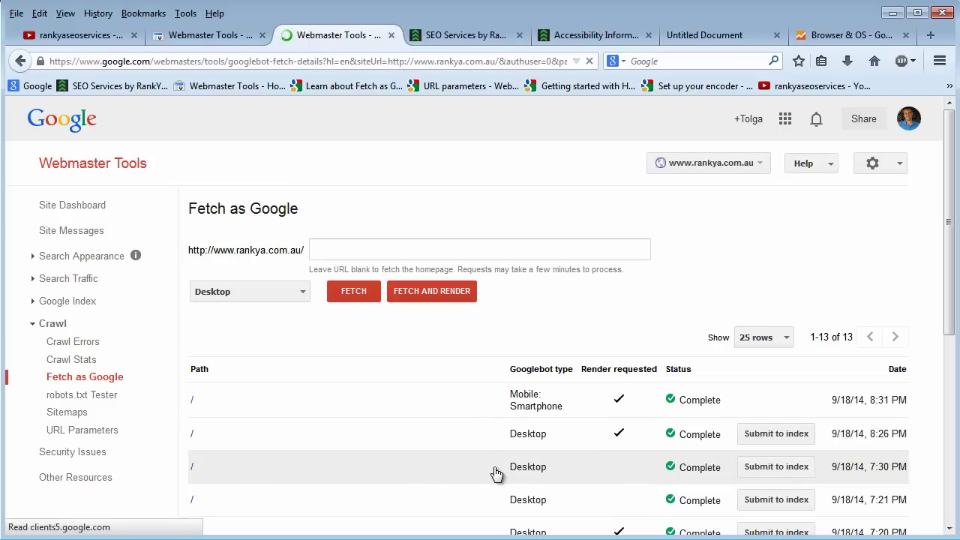
scroll(377, 453, "down", 1)
left_click_drag(951, 343, 909, 443)
scroll(409, 368, "up", 1)
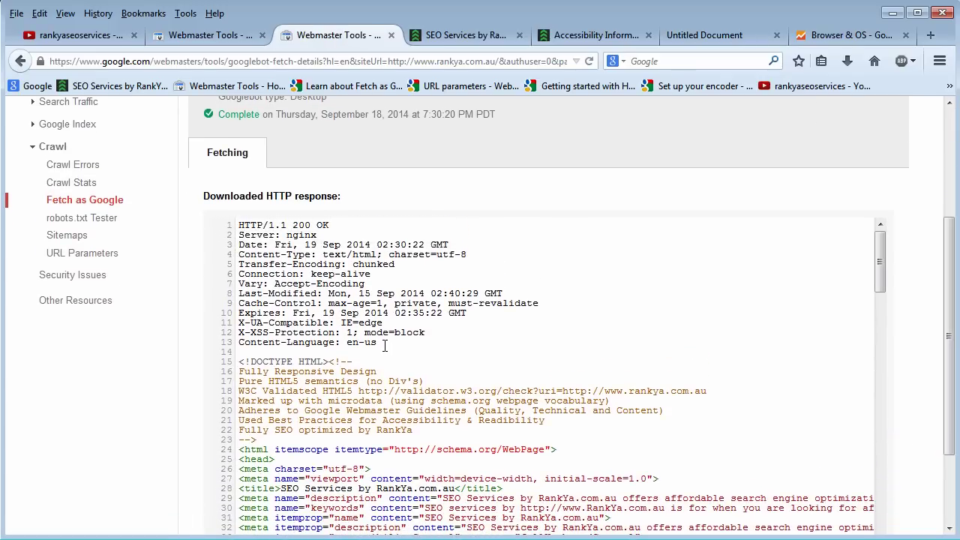
left_click_drag(384, 343, 230, 227)
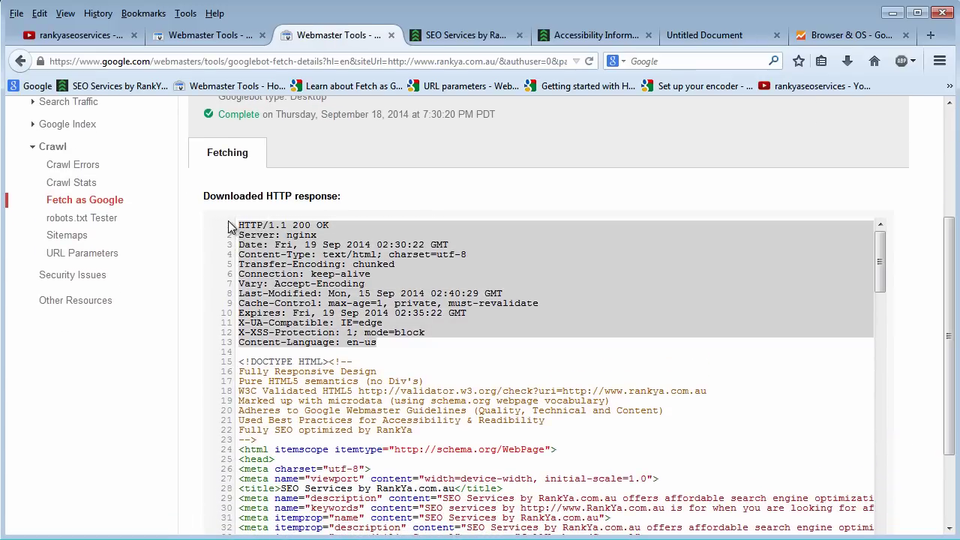
left_click(249, 258)
left_click_drag(379, 344, 212, 229)
left_click(294, 287)
scroll(346, 360, "down", 3)
left_click_drag(240, 264, 450, 539)
scroll(576, 473, "down", 10)
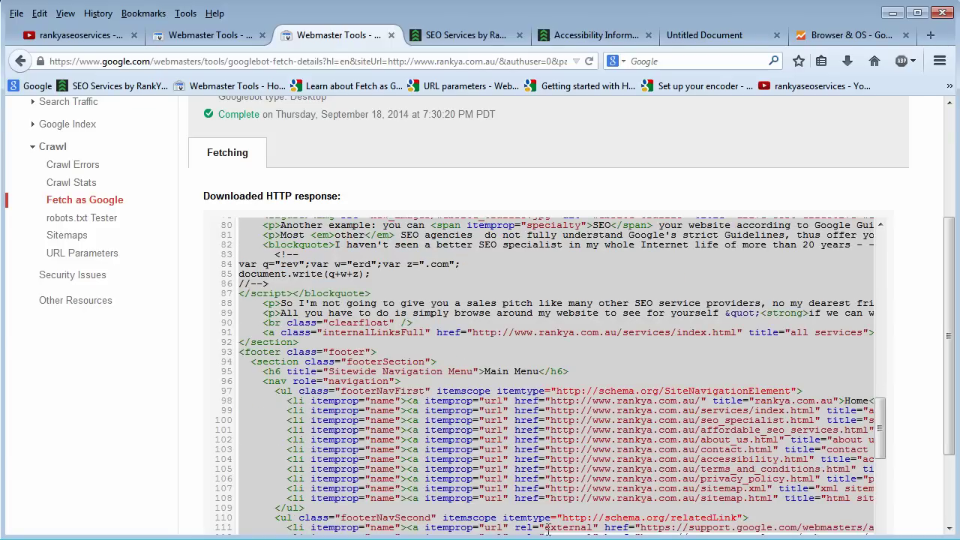
left_click(662, 414)
scroll(947, 406, "up", 4)
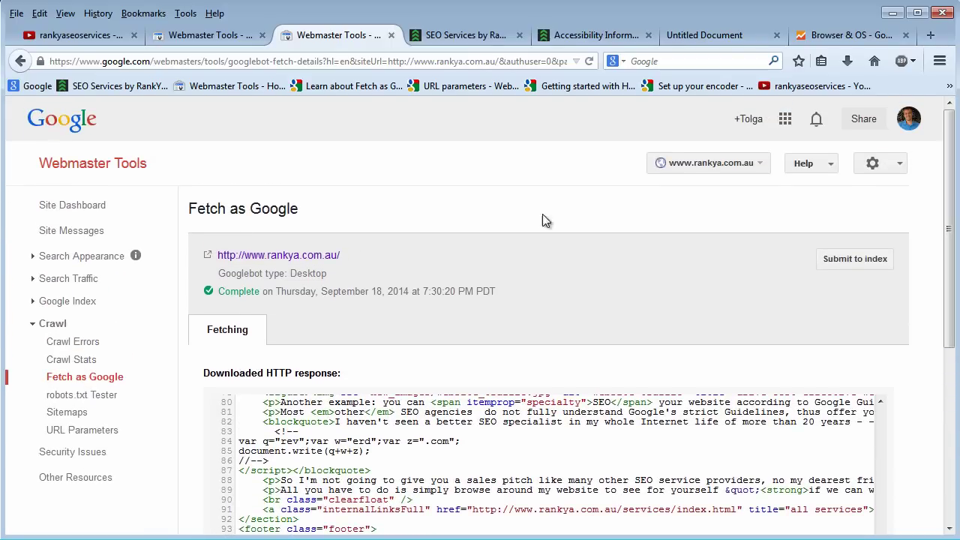
Step: Open the 8:26 PM Desktop fetch and review how Googlebot rendered the rankya.com.au homepage
left_click(64, 380)
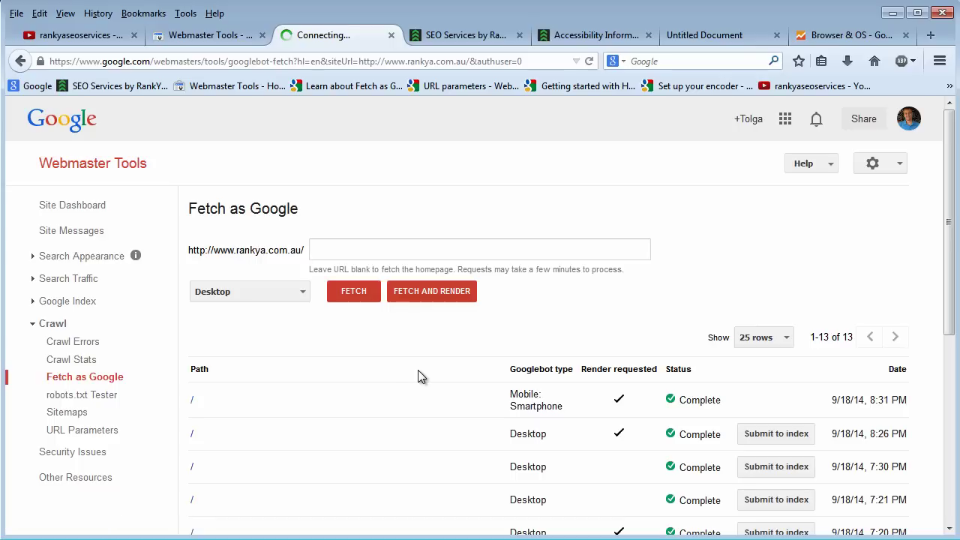
left_click(529, 439)
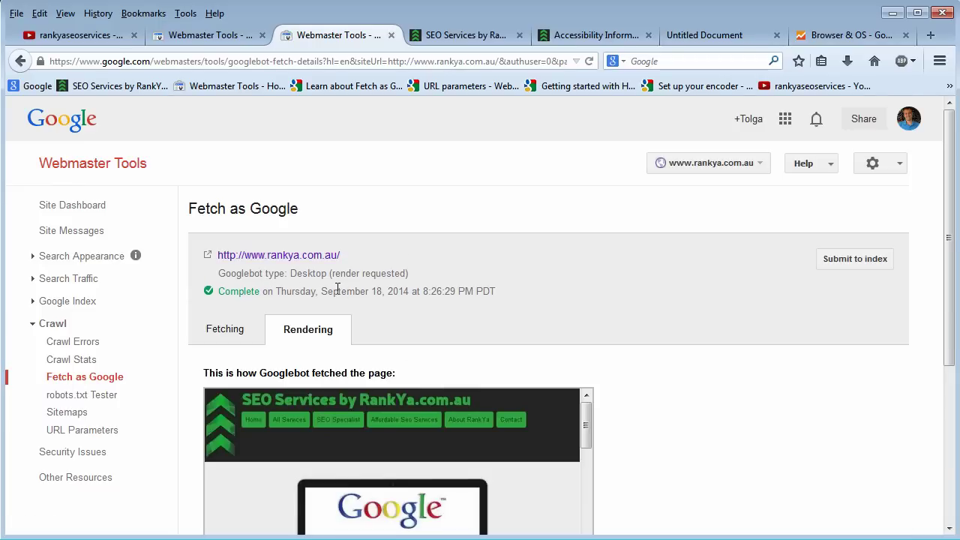
left_click_drag(333, 273, 405, 275)
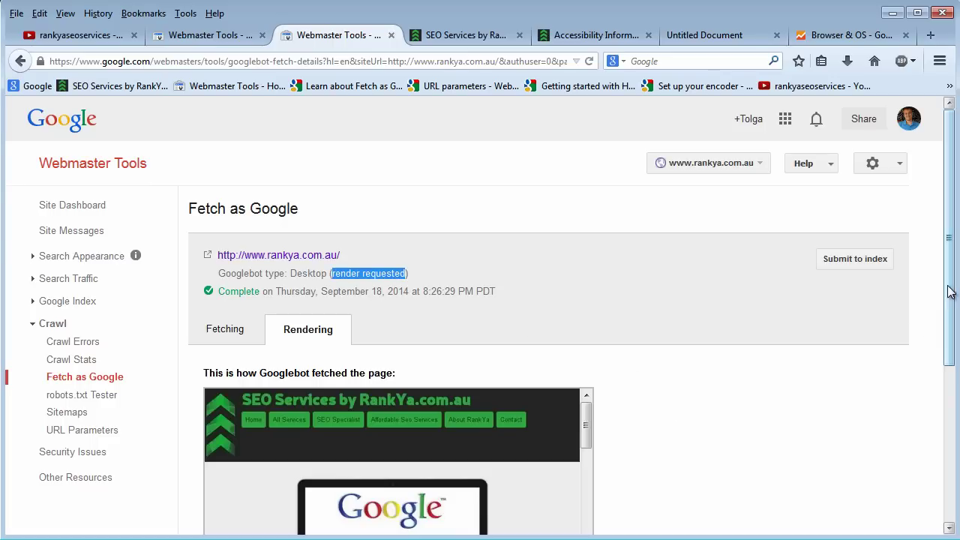
left_click_drag(952, 308, 949, 414)
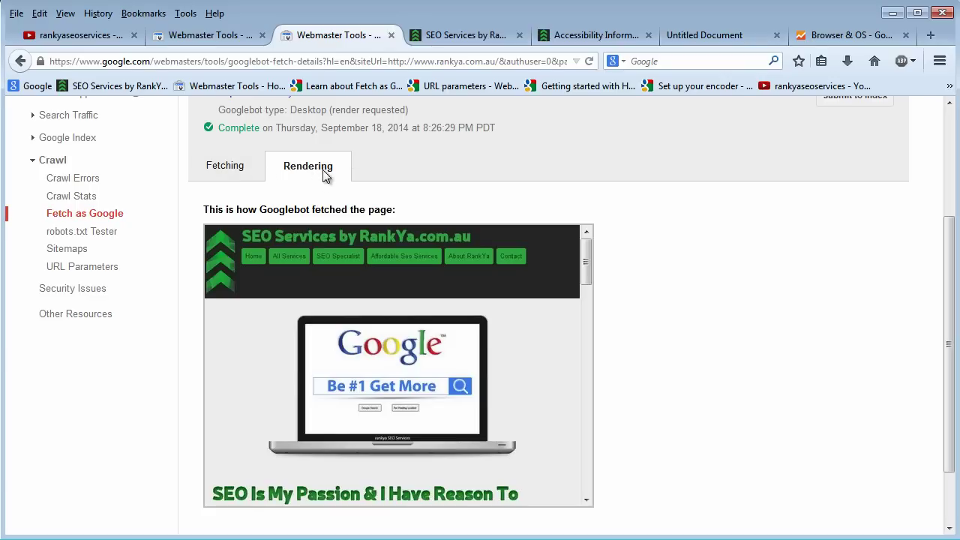
scroll(705, 353, "up", 4)
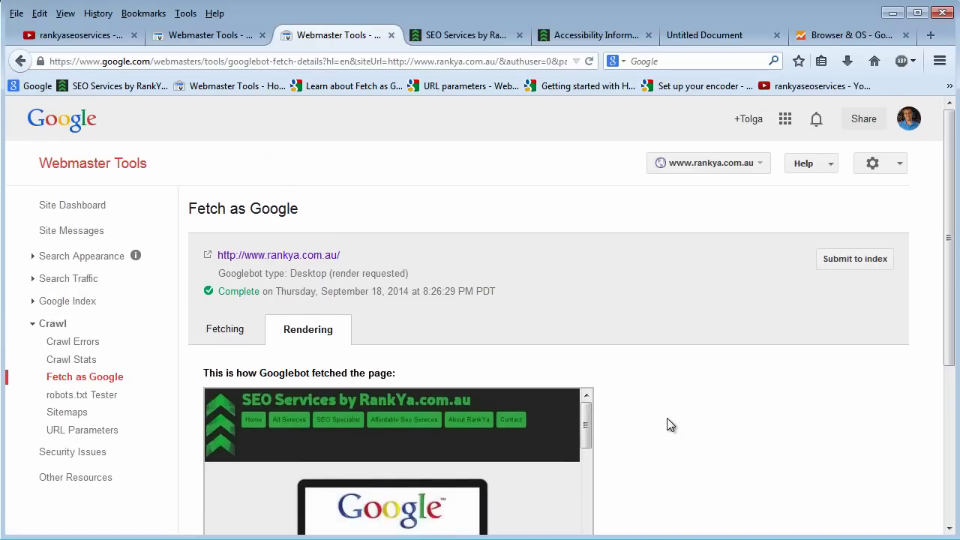
scroll(667, 419, "down", 2)
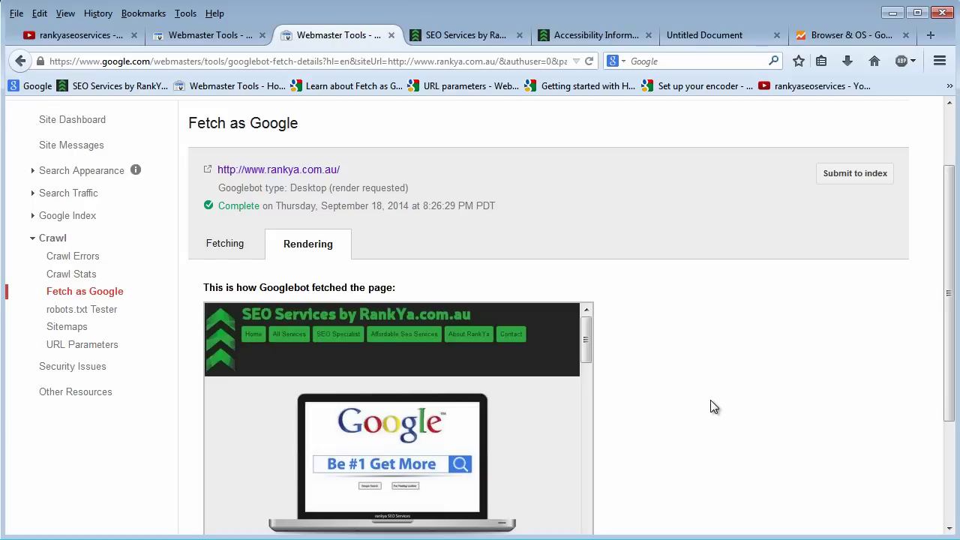
scroll(709, 405, "up", 2)
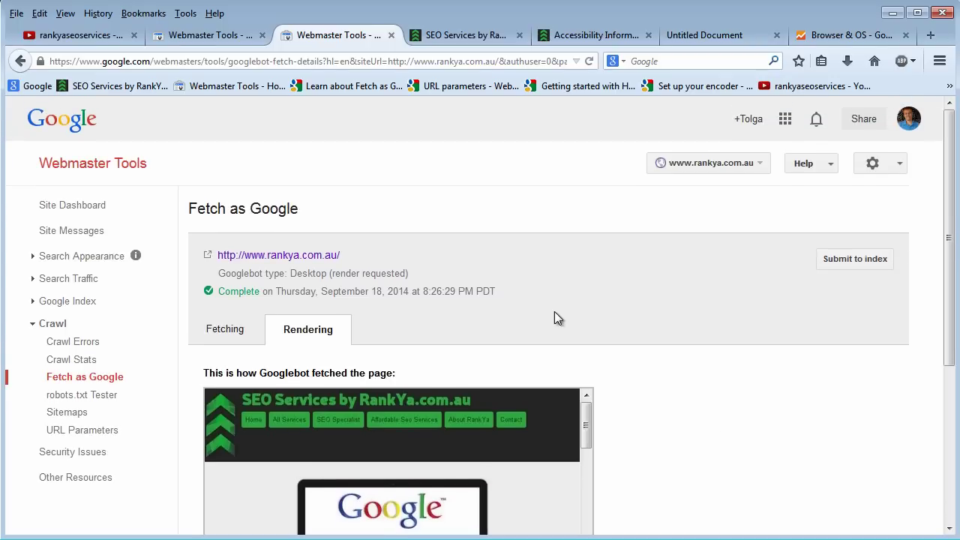
left_click_drag(210, 209, 288, 209)
triple_click(304, 214)
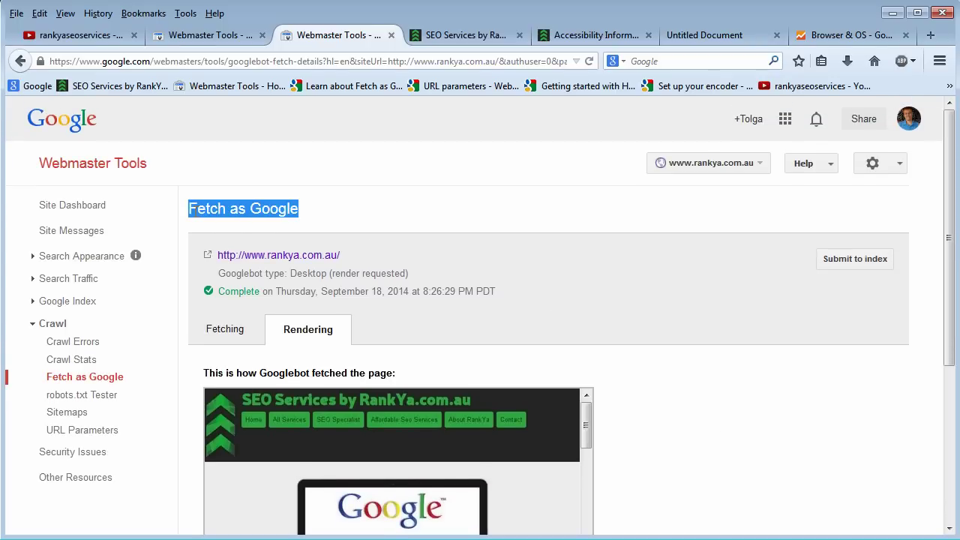
left_click(357, 223)
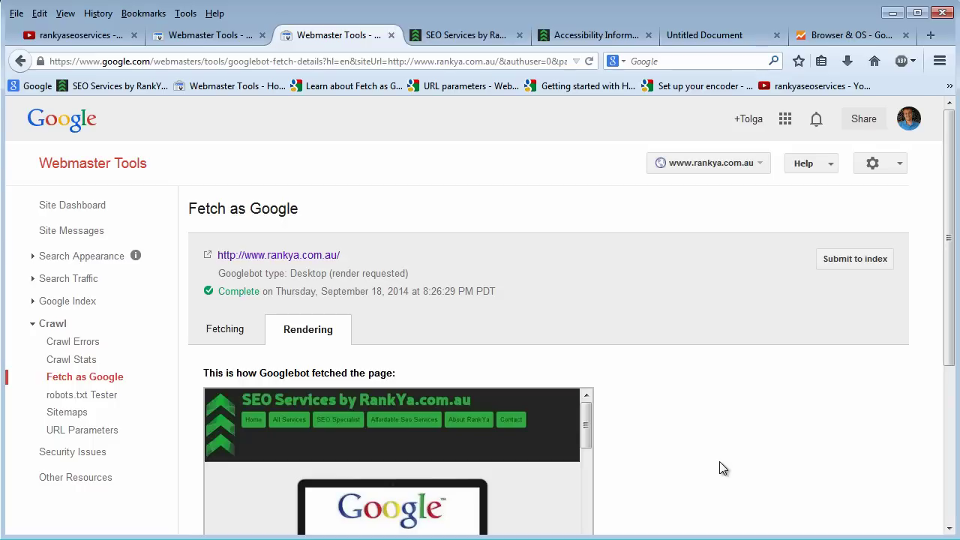
Step: Compare the live homepage and accessibility page with the render, then reload the fetch history
left_click(590, 37)
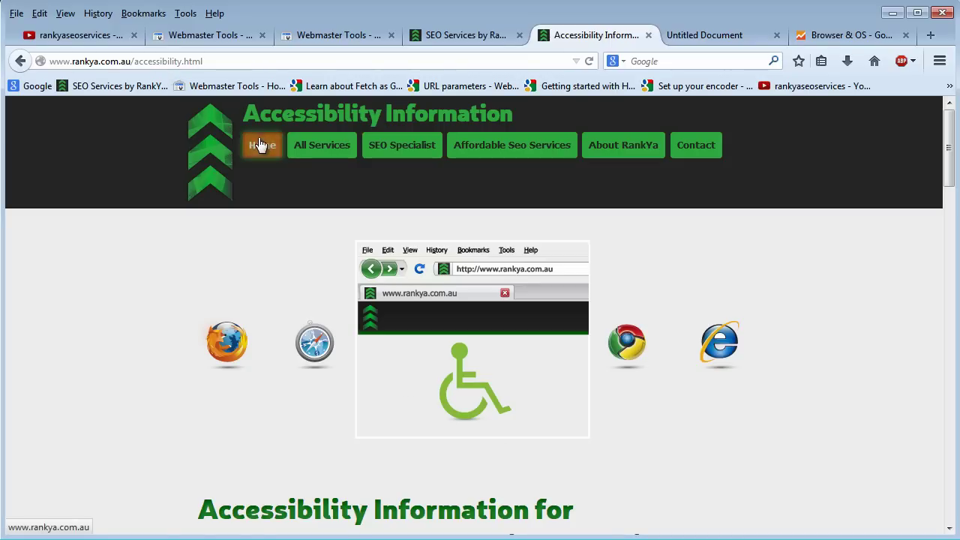
left_click(454, 35)
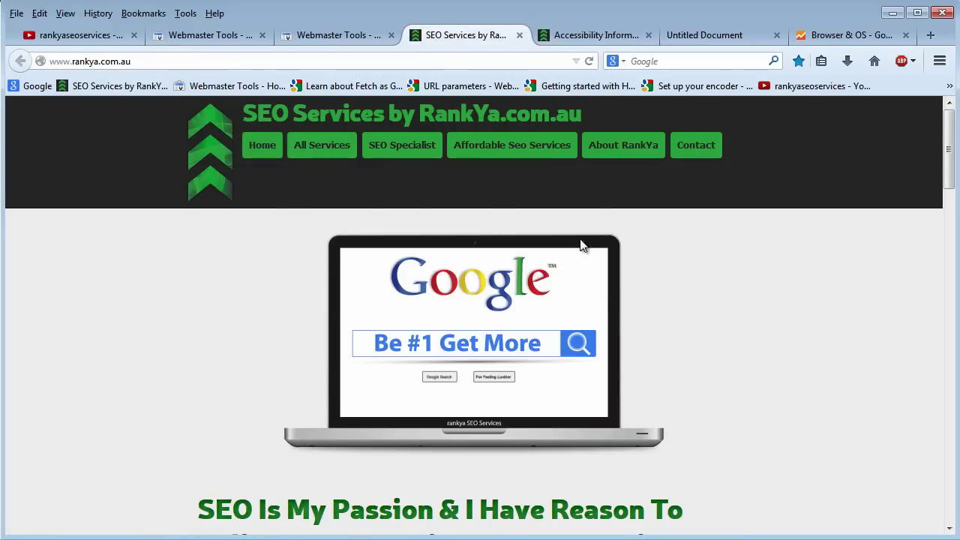
left_click(592, 37)
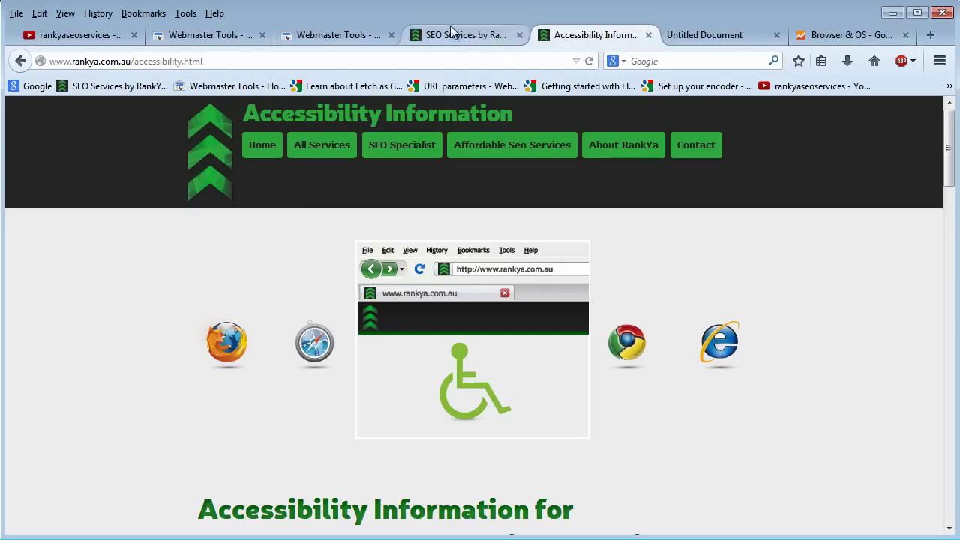
left_click(324, 38)
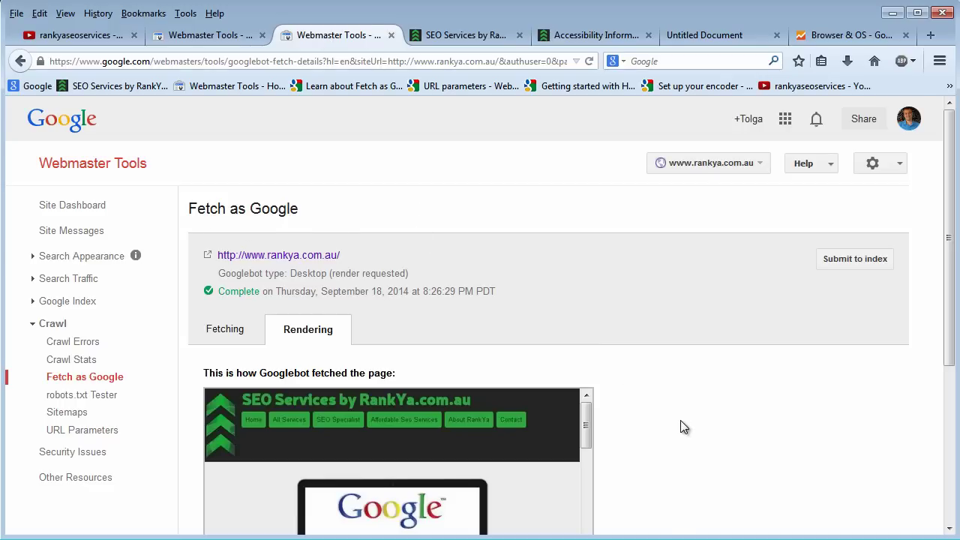
scroll(685, 427, "down", 2)
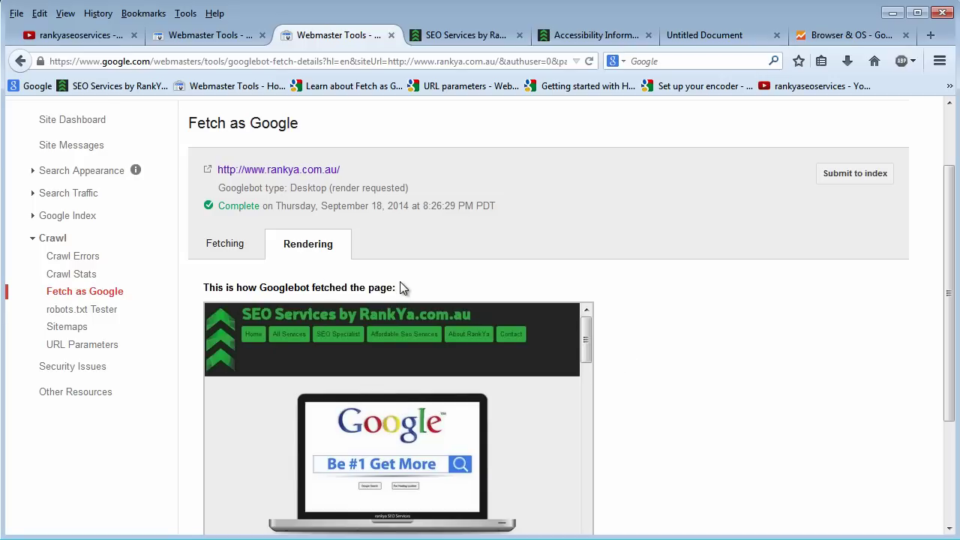
left_click(593, 38)
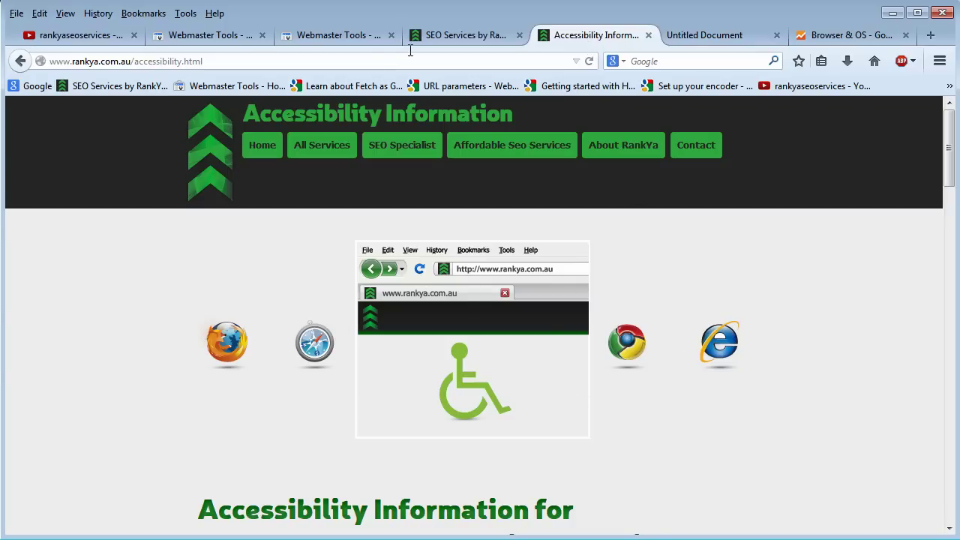
left_click(347, 39)
left_click(84, 292)
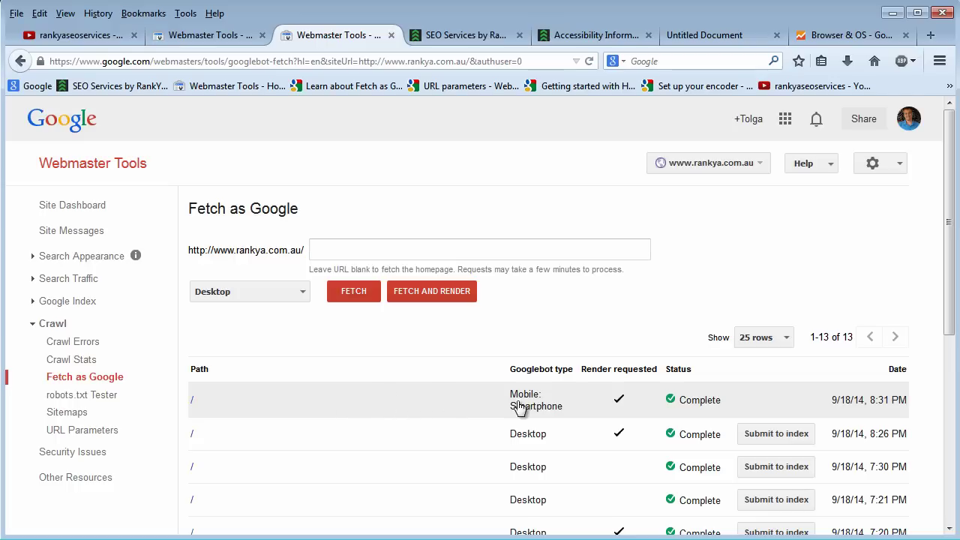
Step: Open the 8:31 PM Mobile: Smartphone fetch and scroll through its rendered homepage preview
left_click(446, 405)
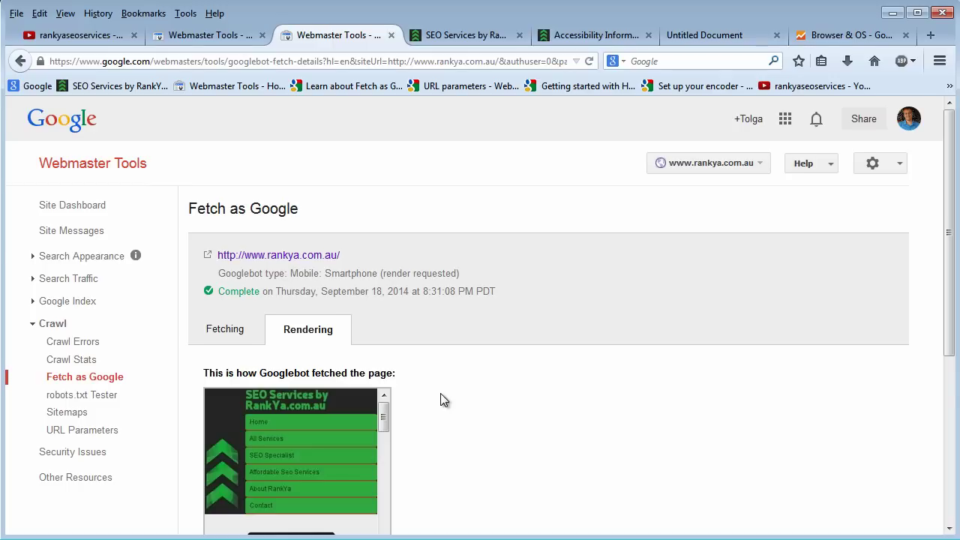
scroll(441, 397, "down", 2)
scroll(442, 398, "down", 2)
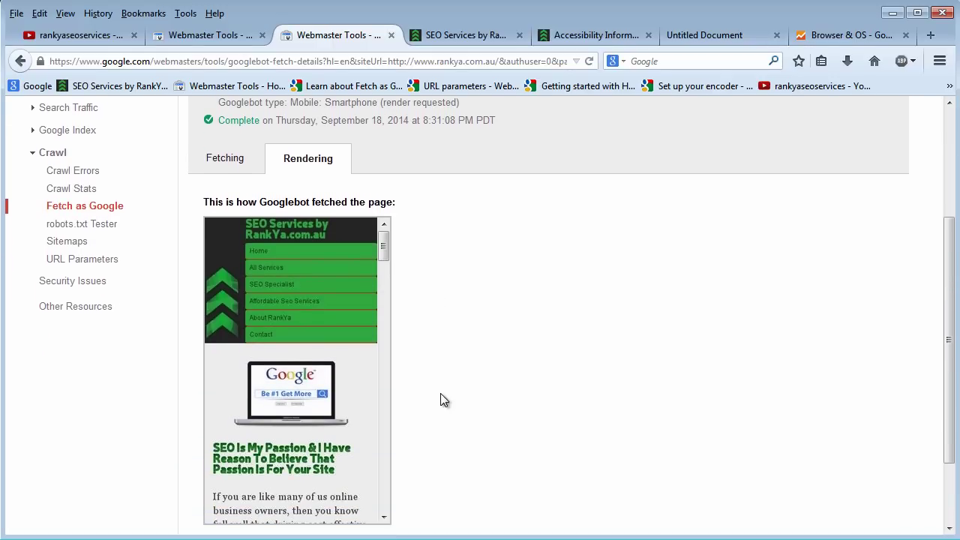
scroll(442, 398, "up", 2)
double_click(349, 188)
left_click(477, 384)
scroll(477, 386, "down", 2)
scroll(525, 365, "up", 2)
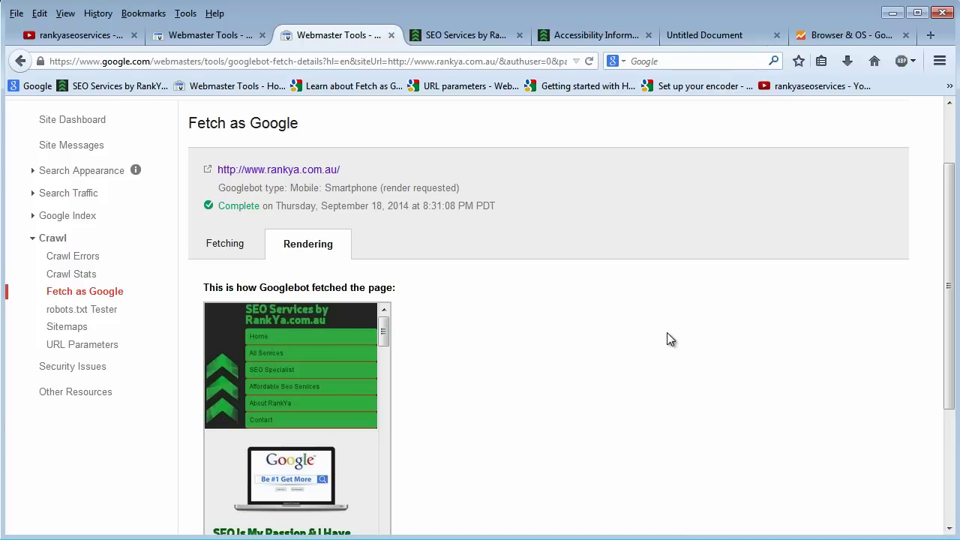
scroll(545, 327, "up", 2)
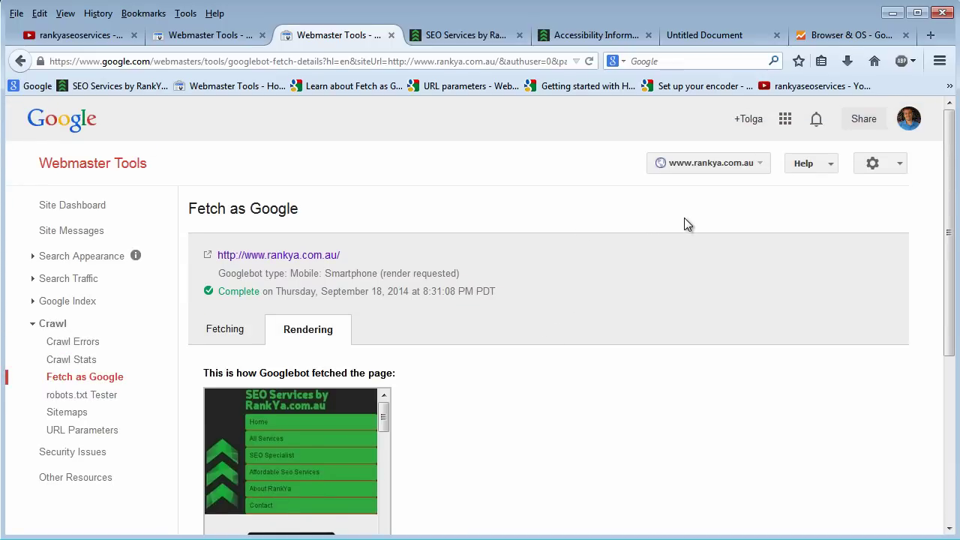
Step: View the Analytics Browser & OS report, noting Chrome's 1,975 of 3,717 sessions
left_click(828, 37)
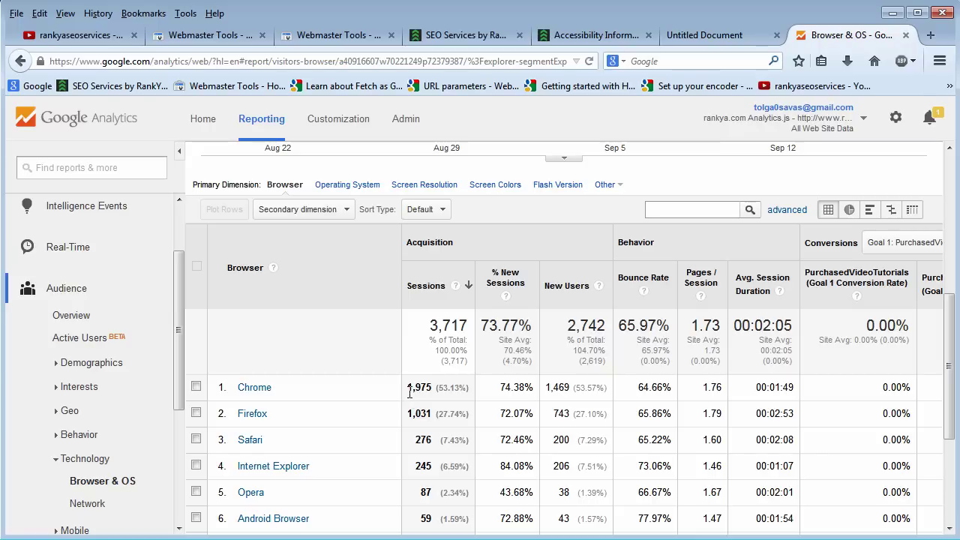
left_click_drag(409, 392, 432, 393)
left_click(450, 34)
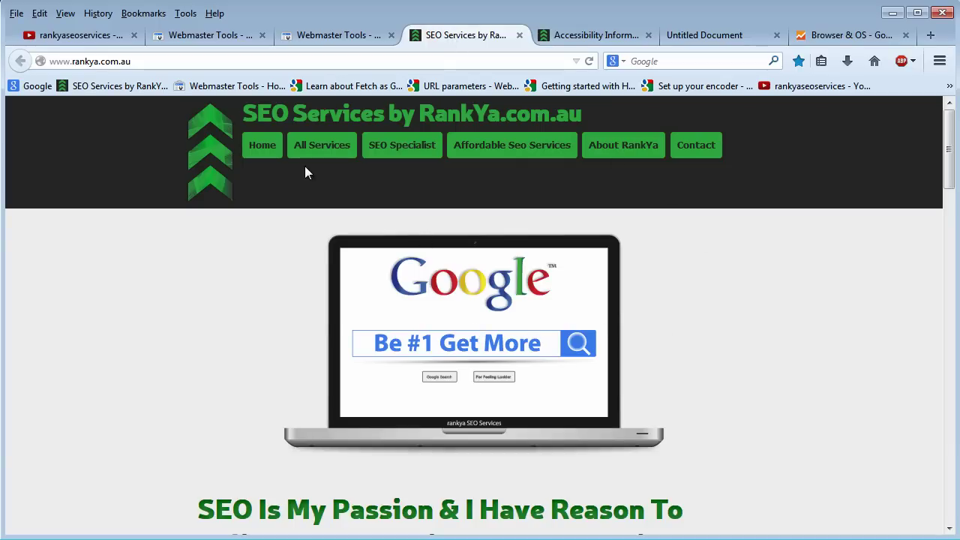
left_click(850, 35)
scroll(373, 433, "down", 1)
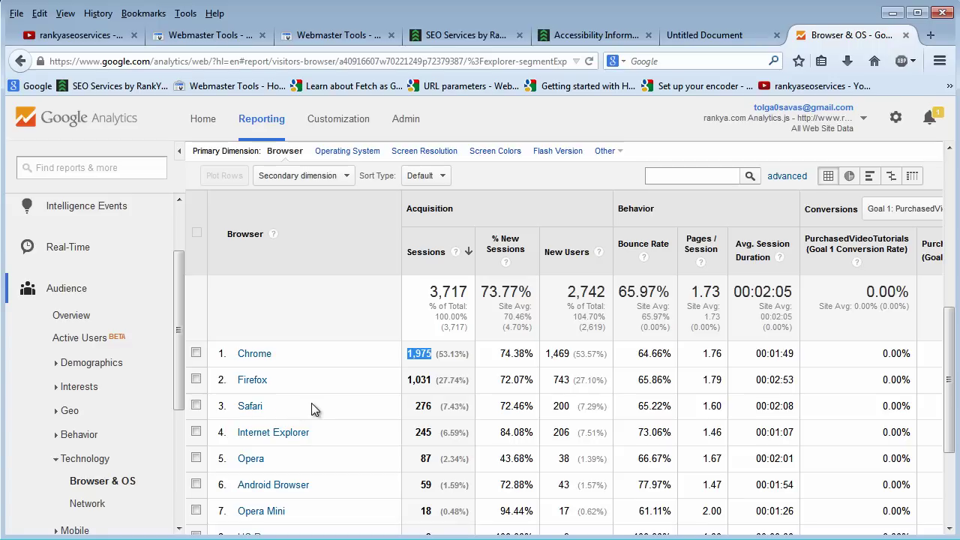
left_click(348, 403)
left_click_drag(464, 406, 210, 353)
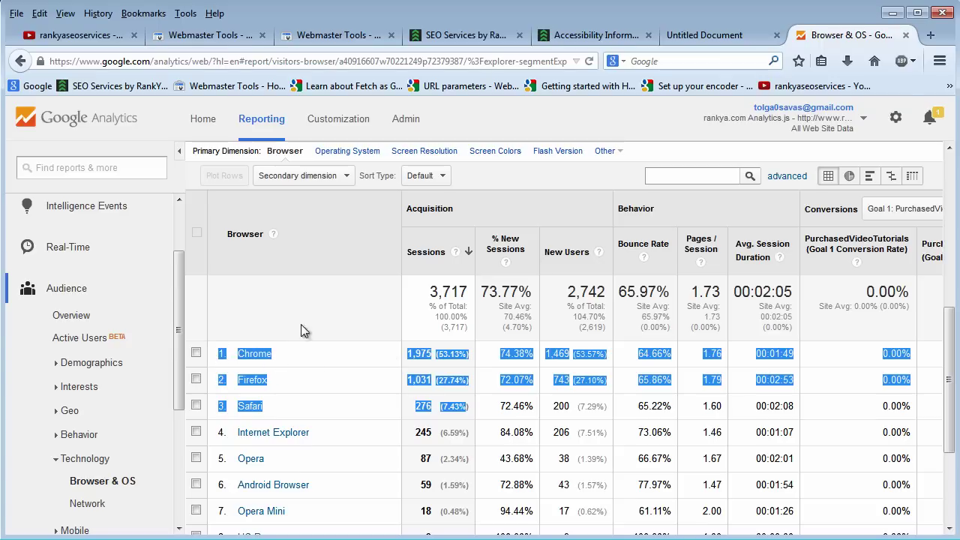
left_click(297, 367)
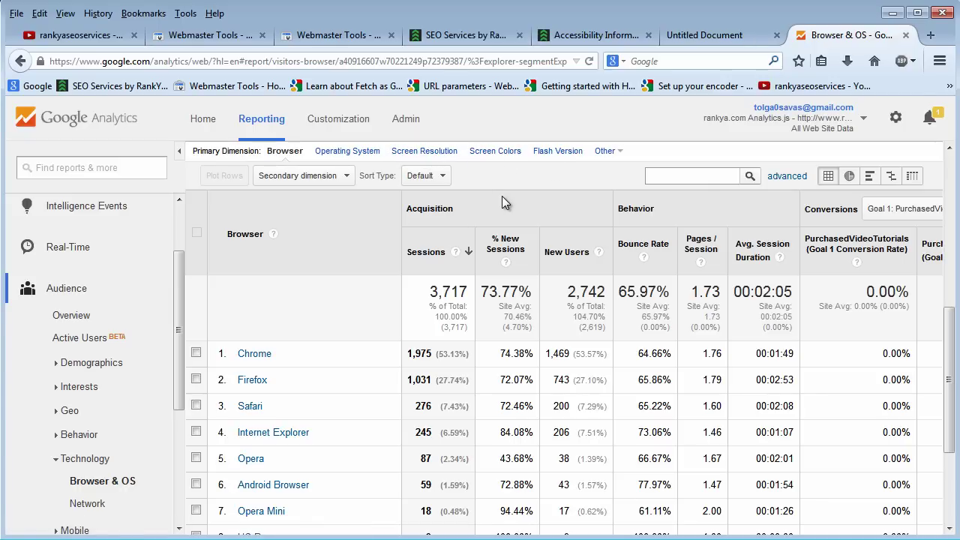
Step: Go back to Webmaster Tools and reopen the Fetch as Google history of 13 fetches
left_click(477, 36)
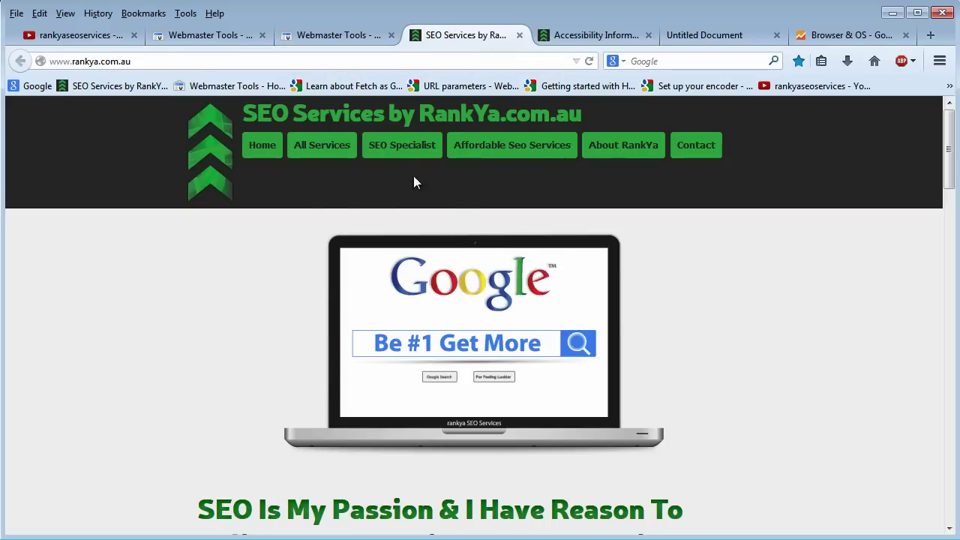
left_click(341, 37)
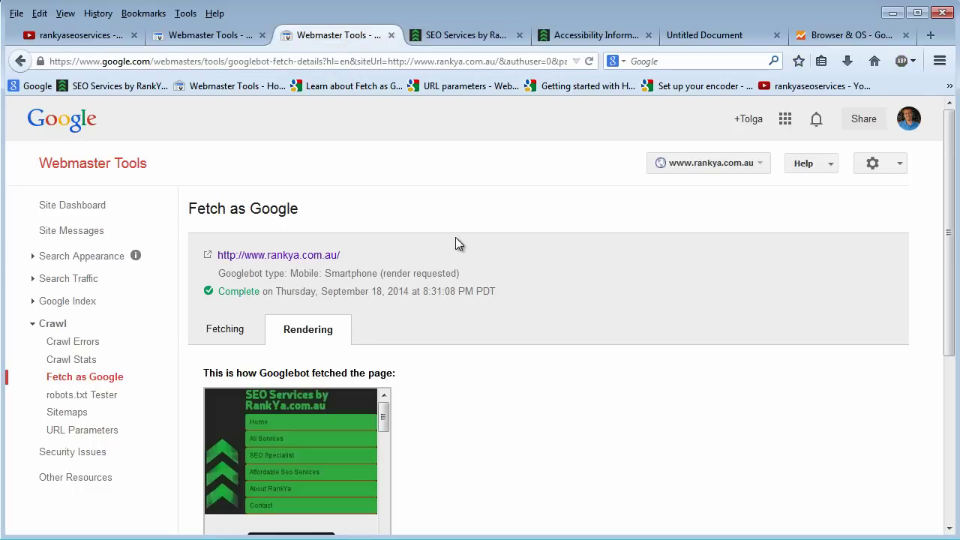
left_click(84, 383)
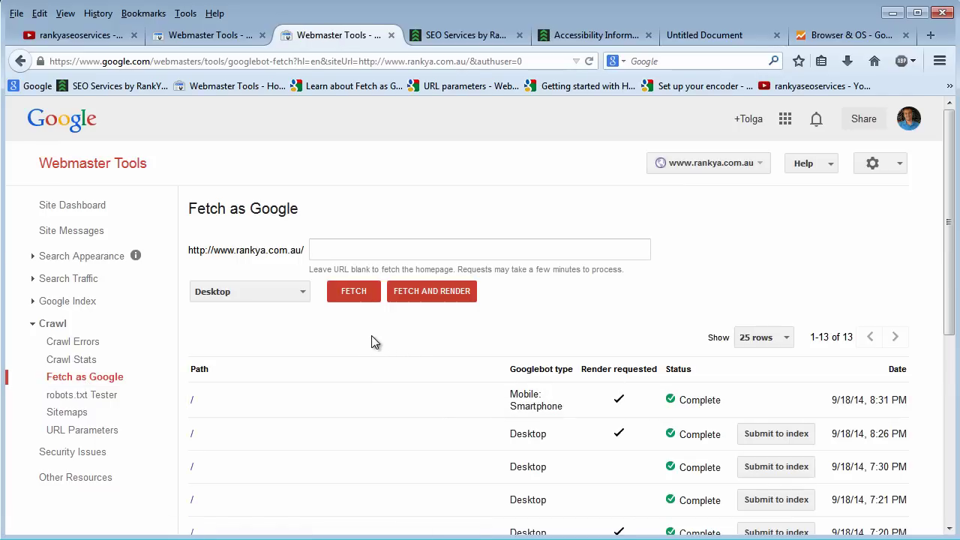
scroll(371, 343, "down", 5)
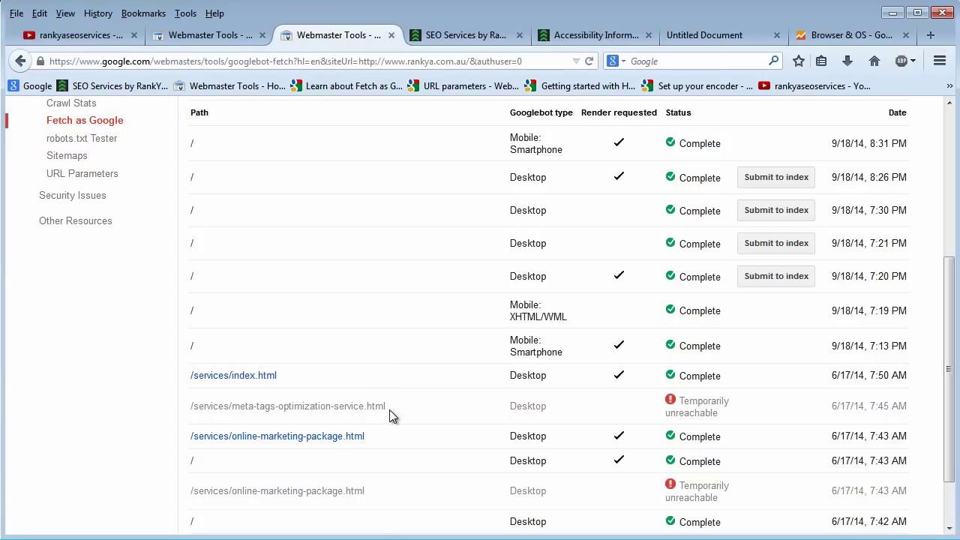
scroll(389, 409, "up", 5)
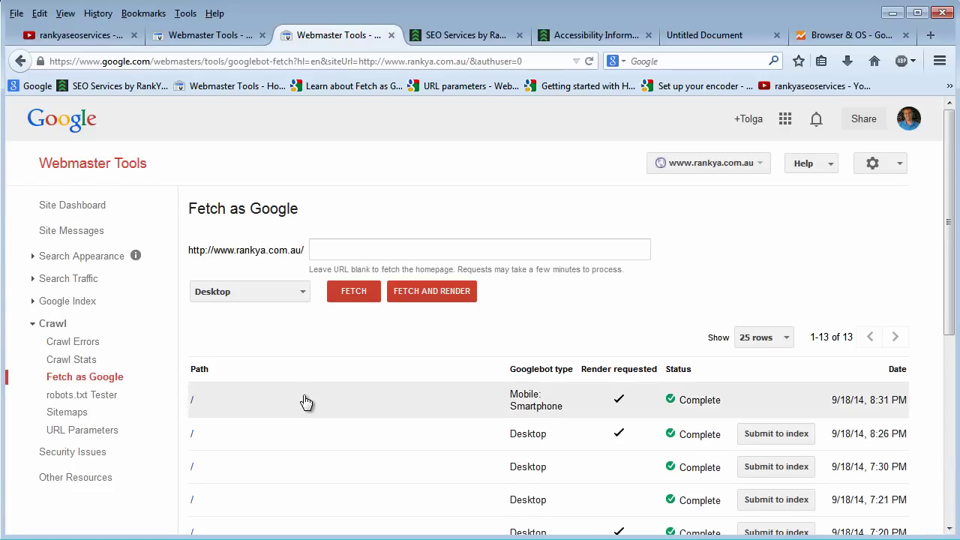
scroll(307, 402, "down", 5)
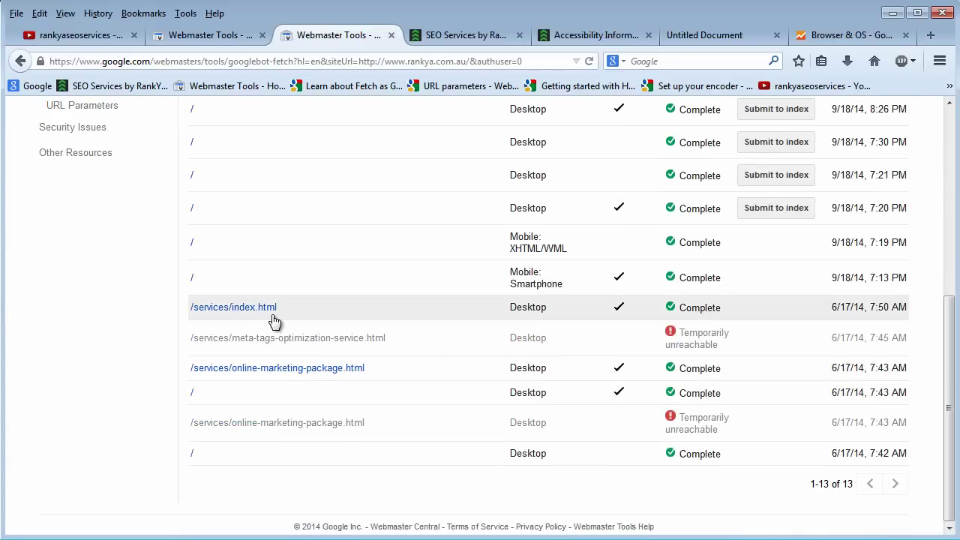
scroll(367, 382, "up", 8)
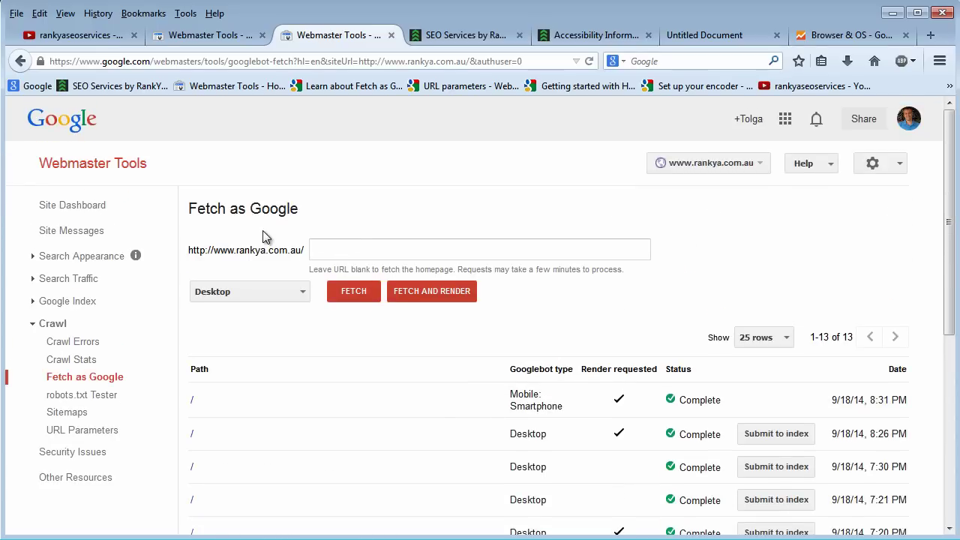
scroll(365, 420, "down", 8)
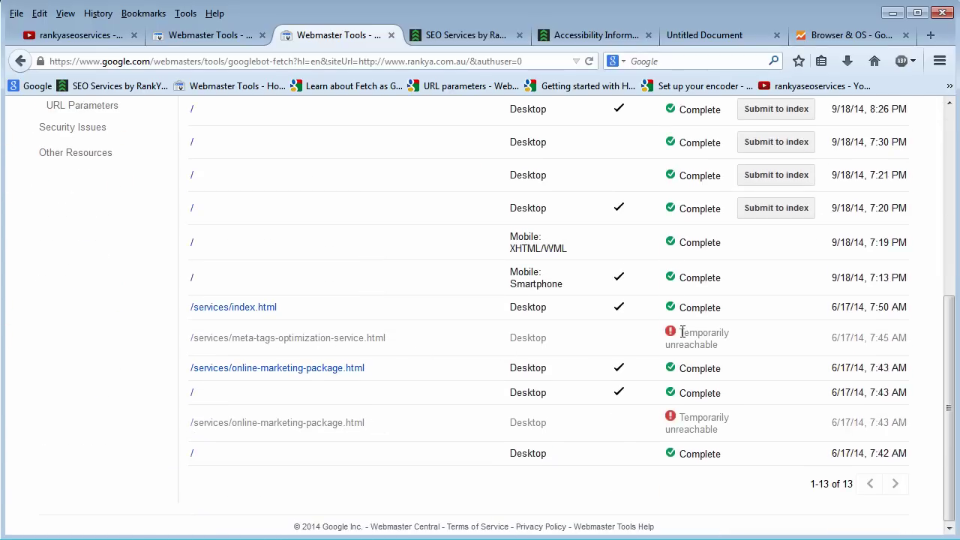
left_click_drag(680, 332, 727, 353)
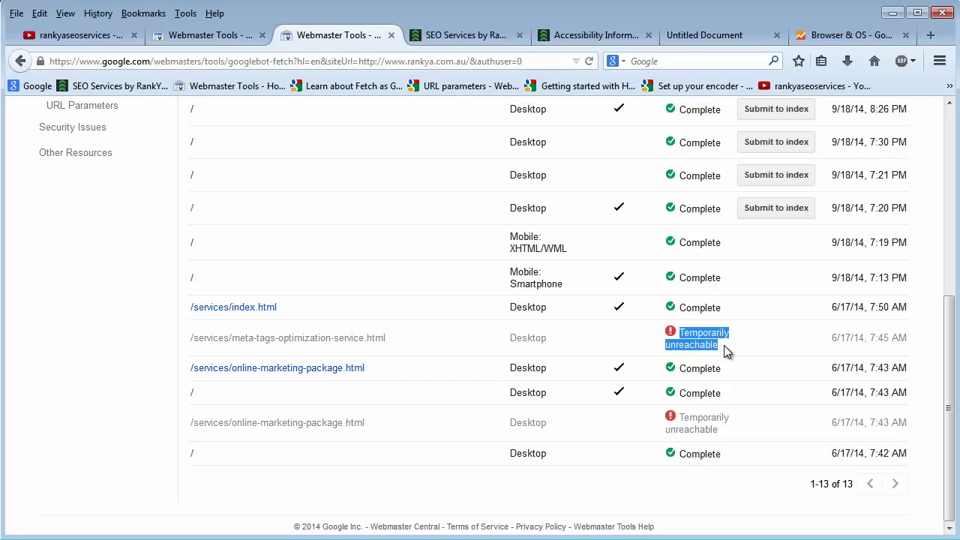
left_click(710, 353)
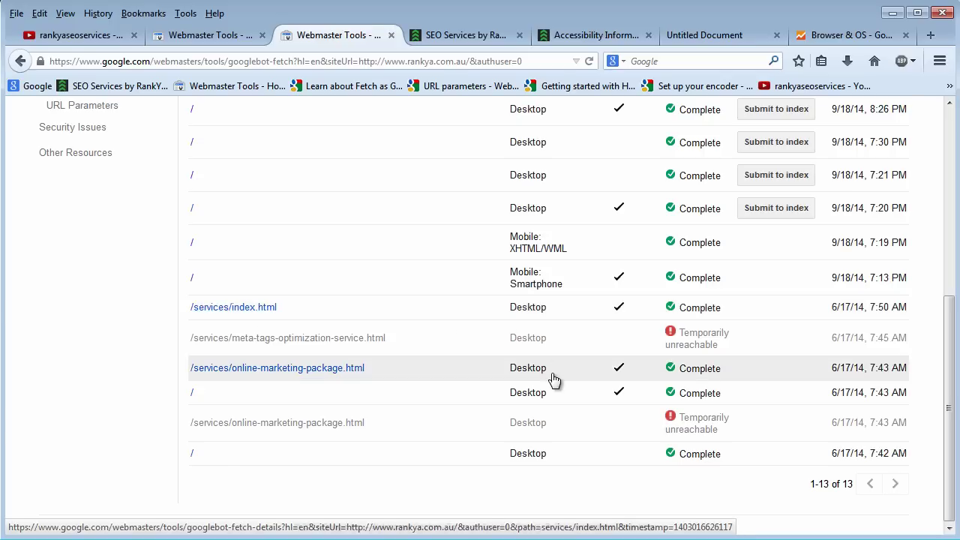
left_click_drag(681, 332, 725, 350)
left_click(694, 349)
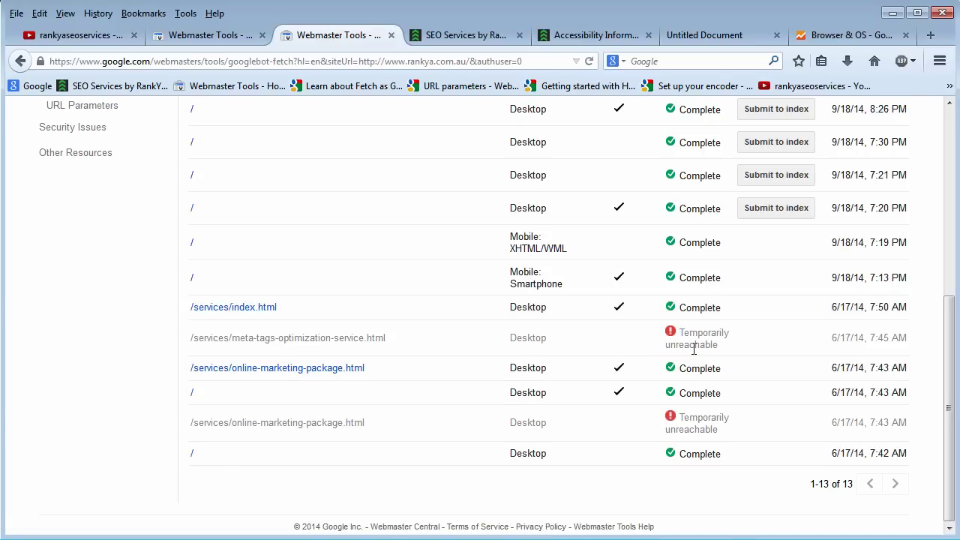
scroll(555, 410, "up", 5)
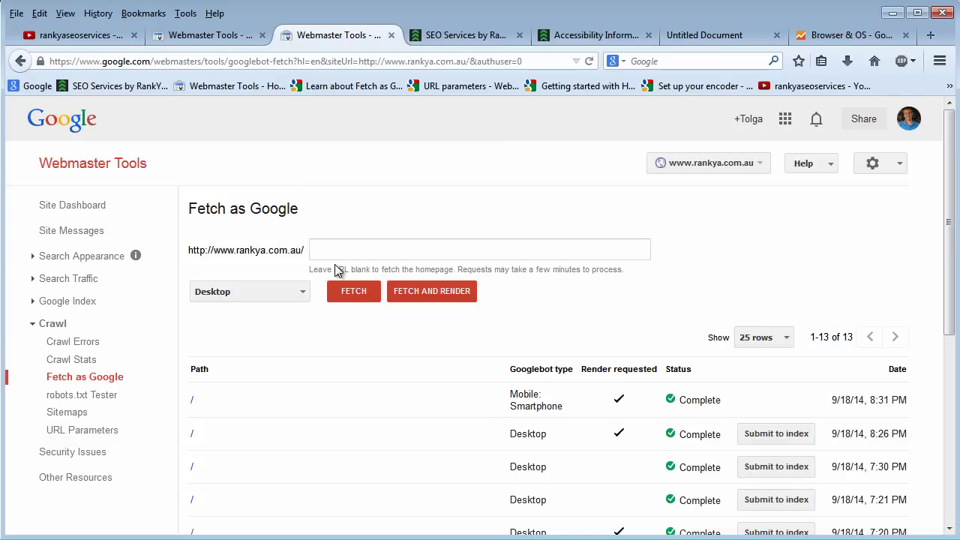
scroll(355, 381, "down", 5)
scroll(375, 432, "up", 4)
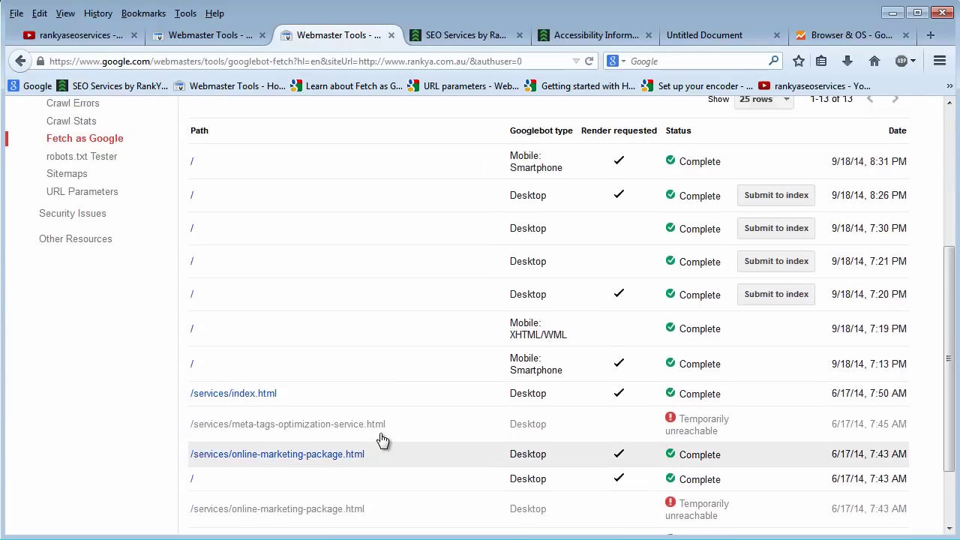
scroll(383, 440, "down", 4)
scroll(382, 440, "up", 4)
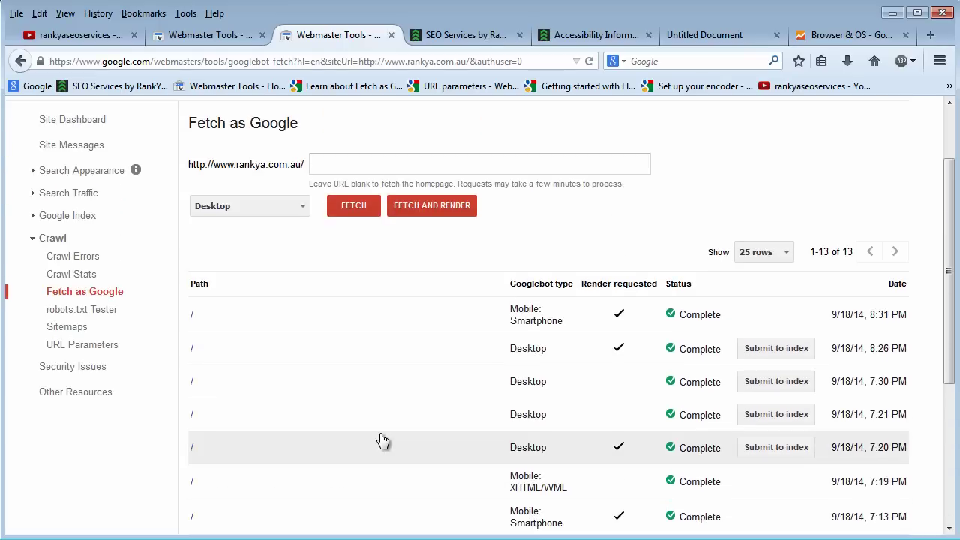
key("ctrl+Tab")
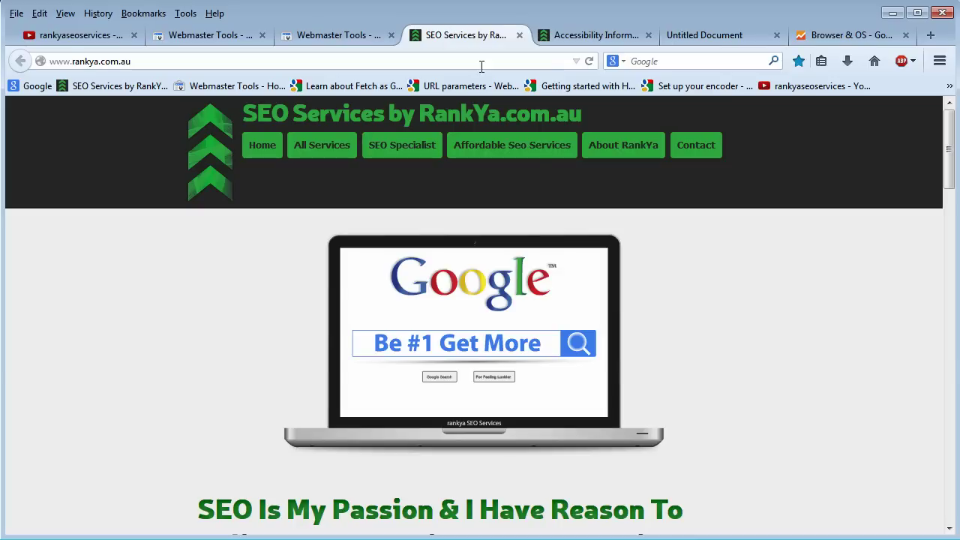
left_click(315, 41)
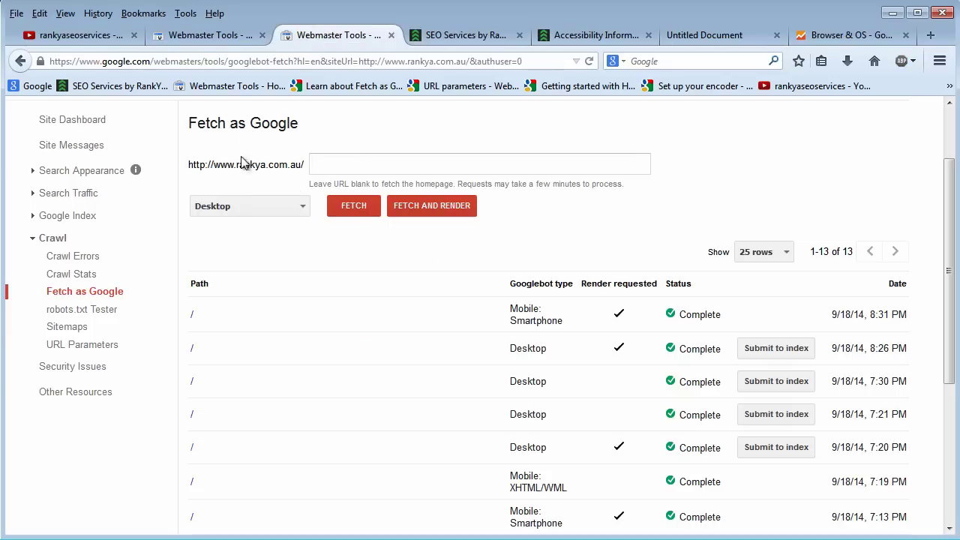
left_click_drag(250, 125, 299, 125)
left_click(307, 126)
left_click(467, 38)
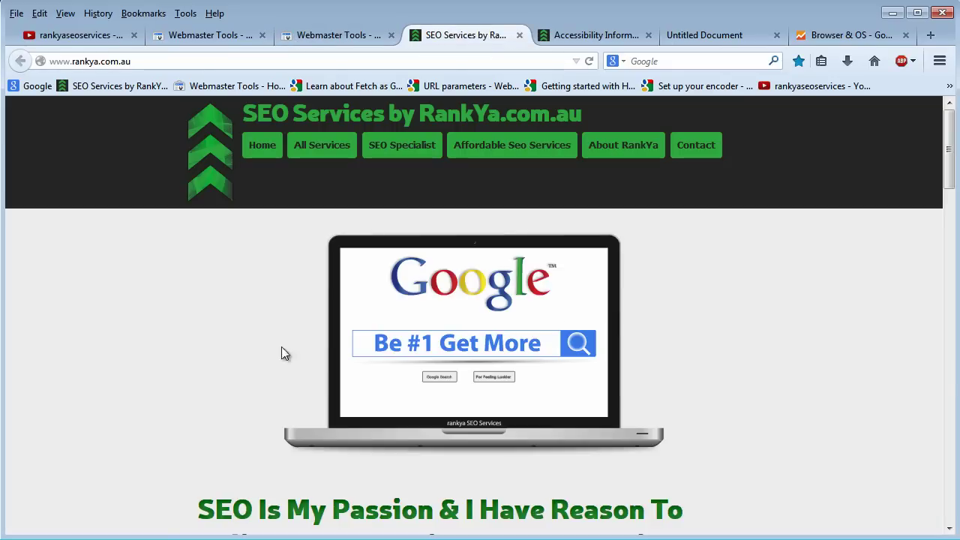
left_click(329, 37)
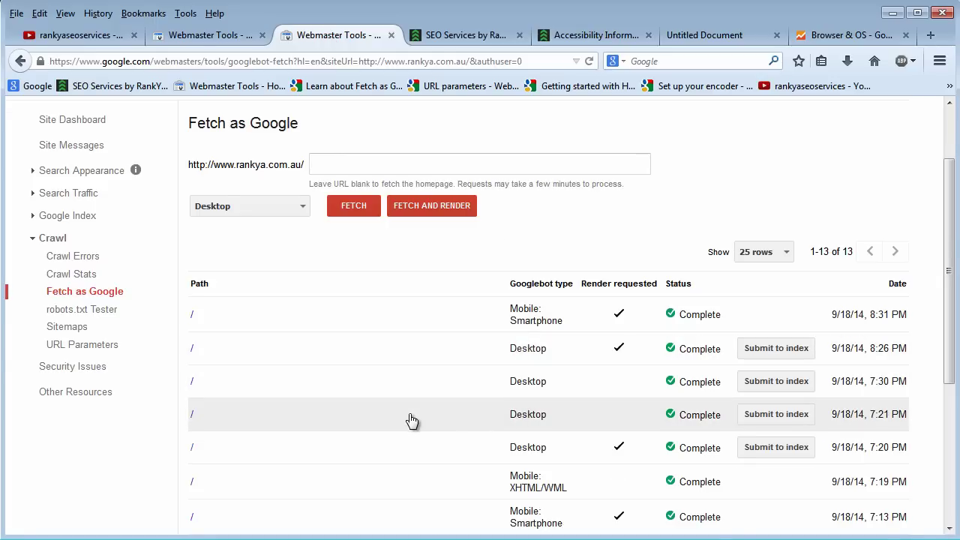
scroll(315, 170, "up", 2)
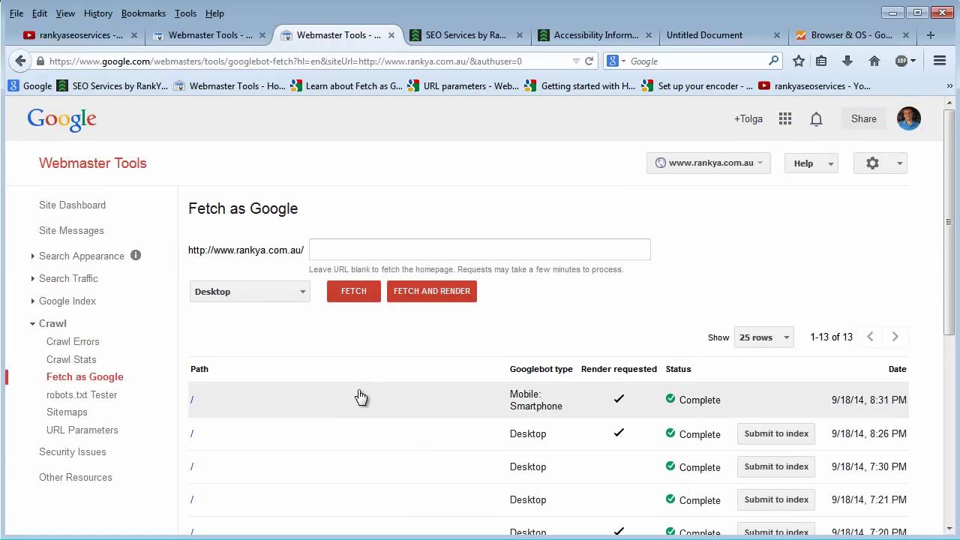
scroll(351, 351, "down", 2)
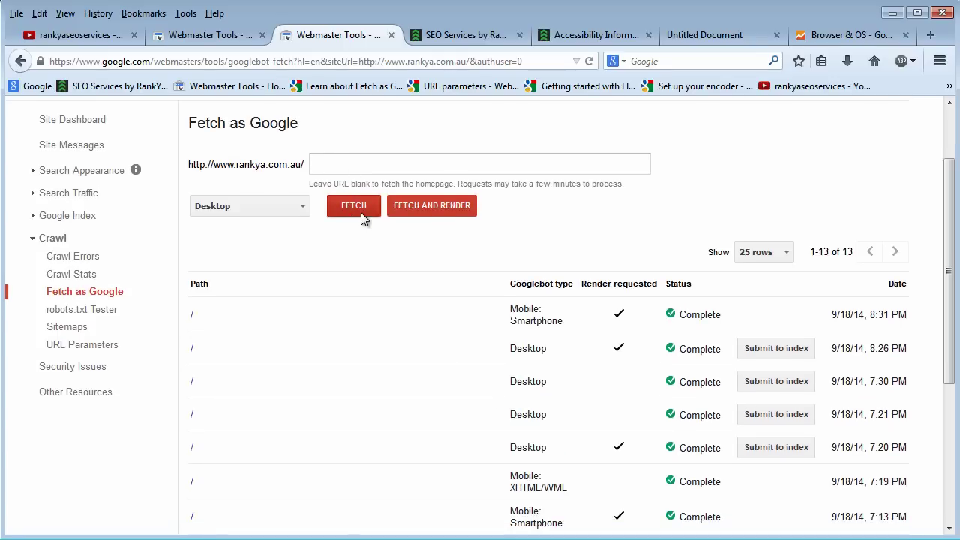
scroll(384, 405, "down", 4)
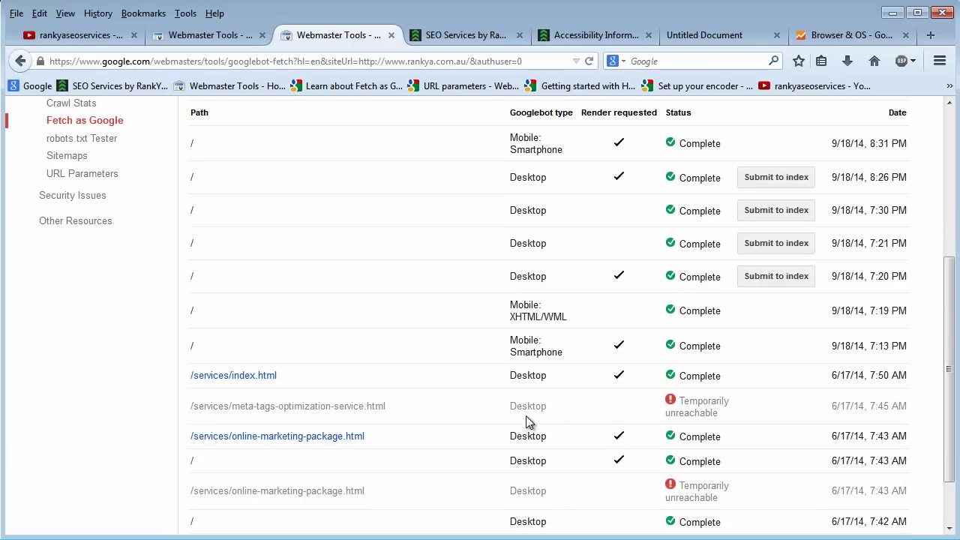
scroll(526, 413, "up", 6)
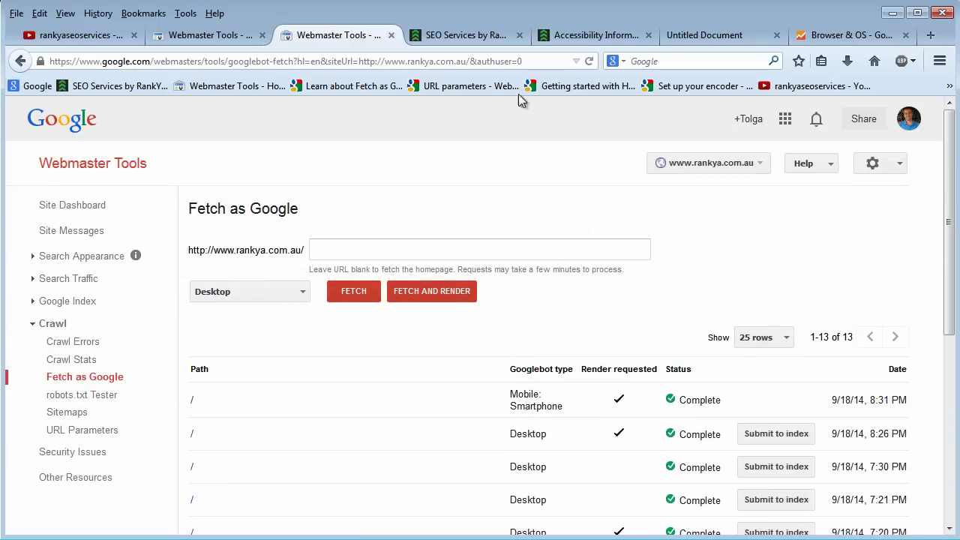
left_click(454, 36)
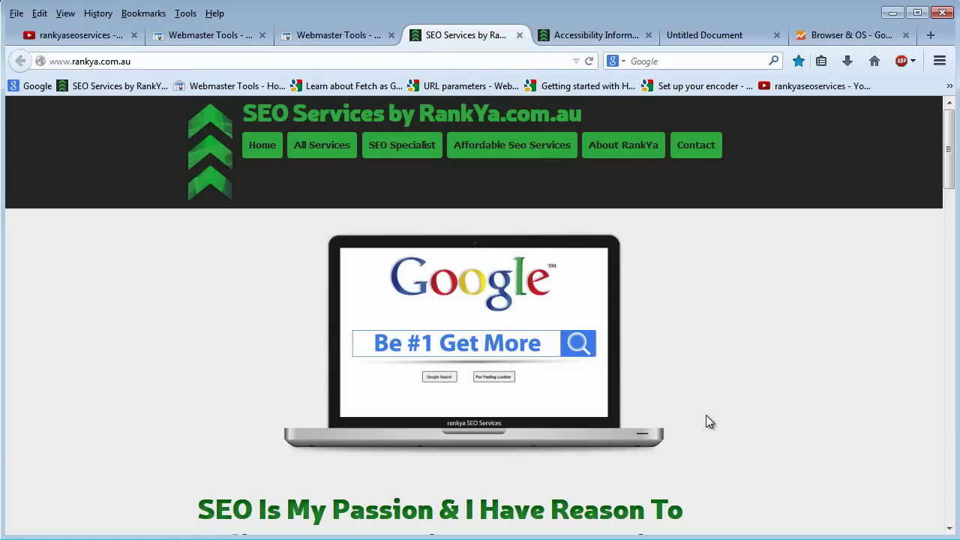
left_click(145, 61)
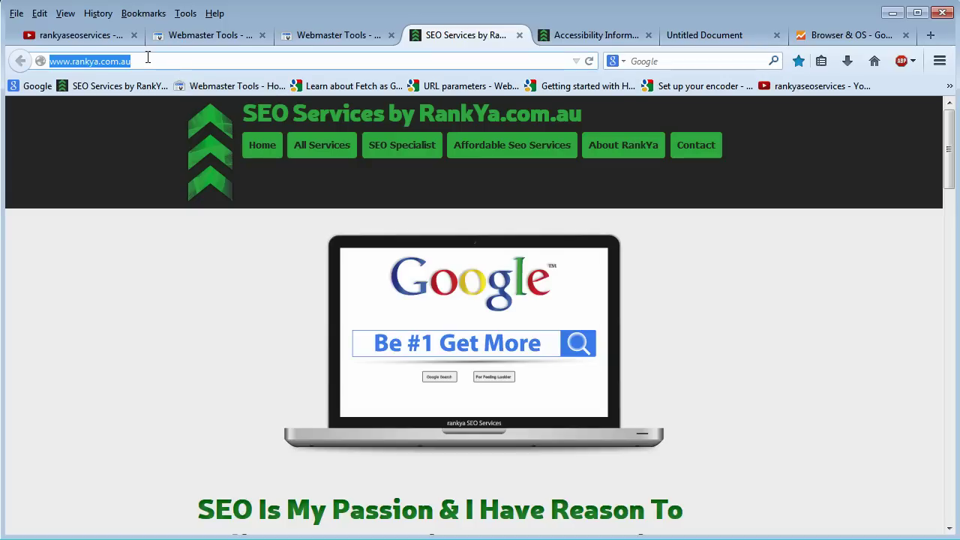
left_click(694, 400)
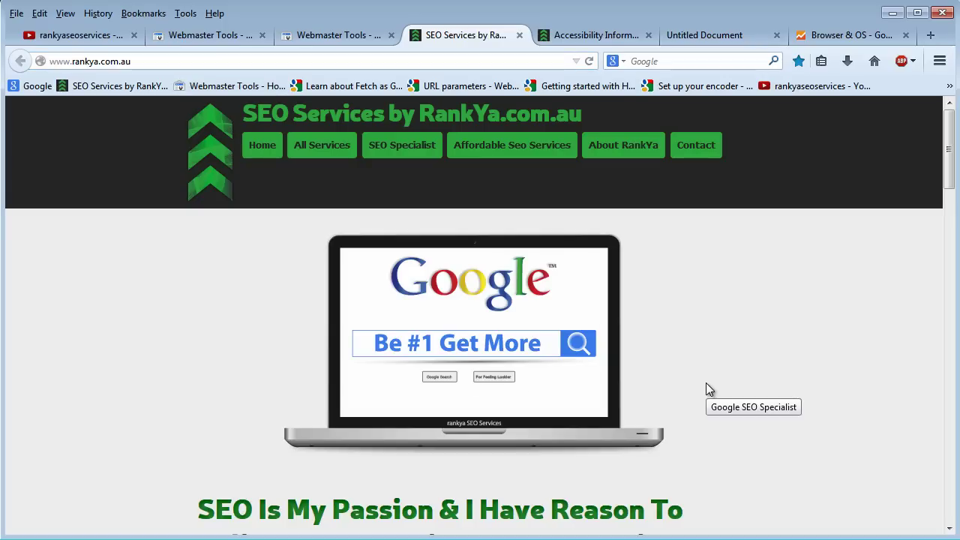
left_click(354, 33)
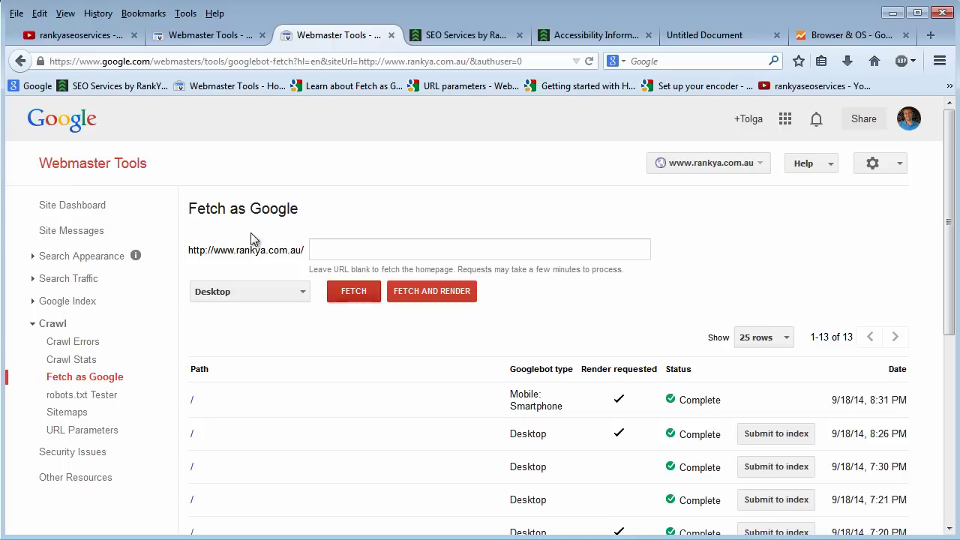
left_click_drag(189, 208, 313, 215)
left_click(328, 215)
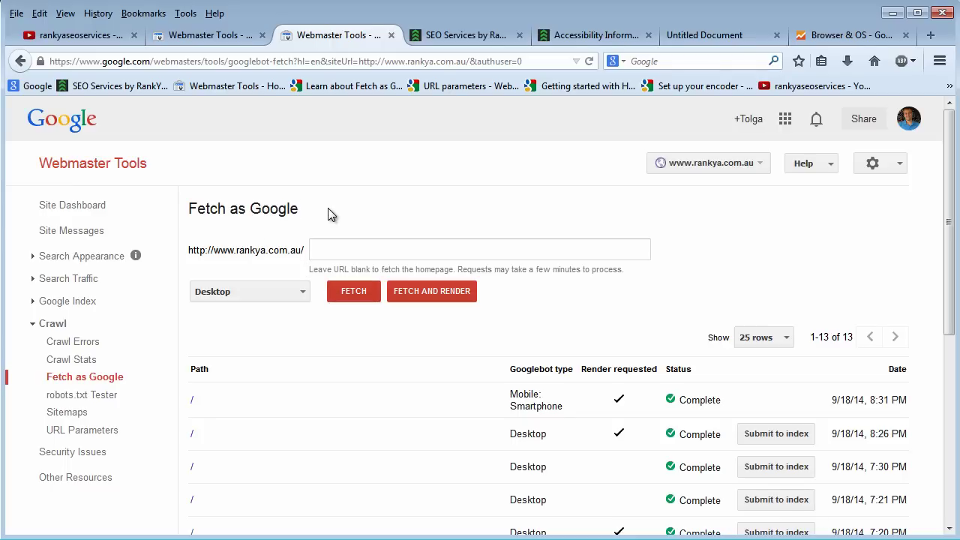
left_click(358, 253)
Step: Switch to the YouTube channel home page showing 3,322 subscribers
left_click(429, 227)
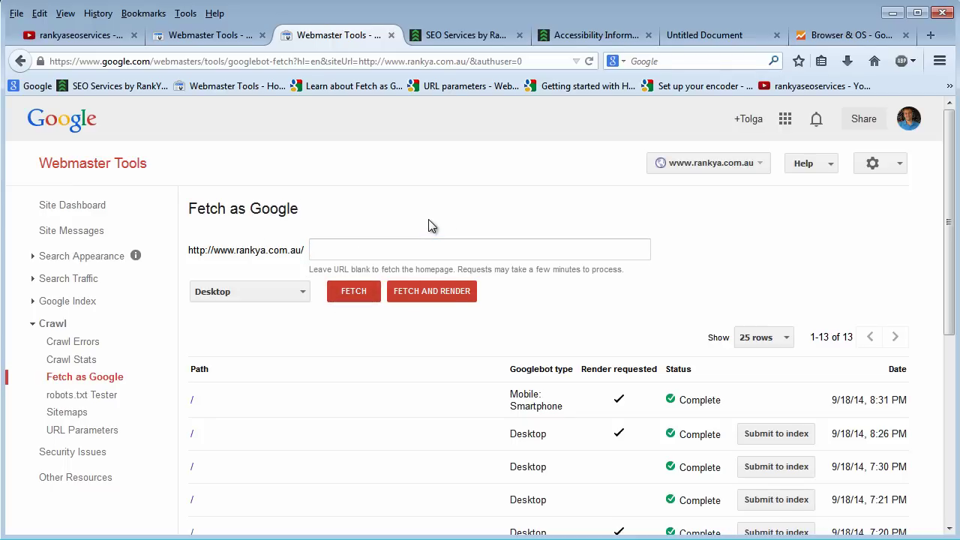
left_click(60, 39)
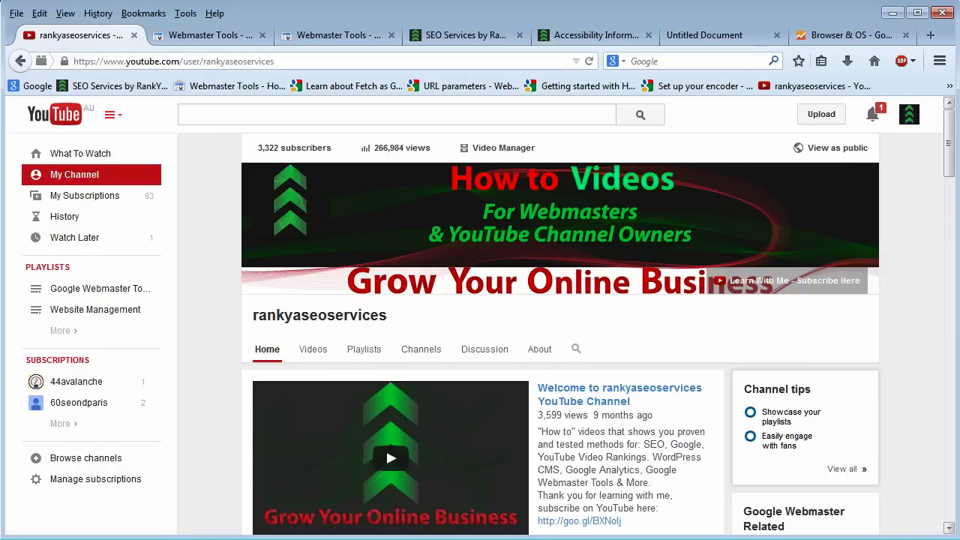